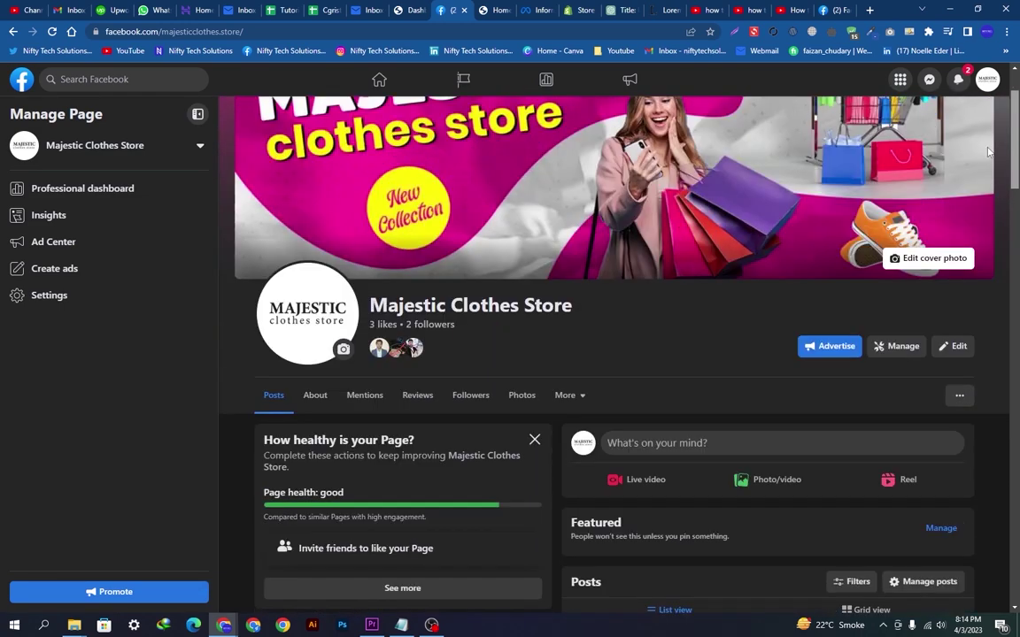
Open a new browser tab beside the Majestic Clothes Store Facebook page
scroll(986, 305, "up", 15)
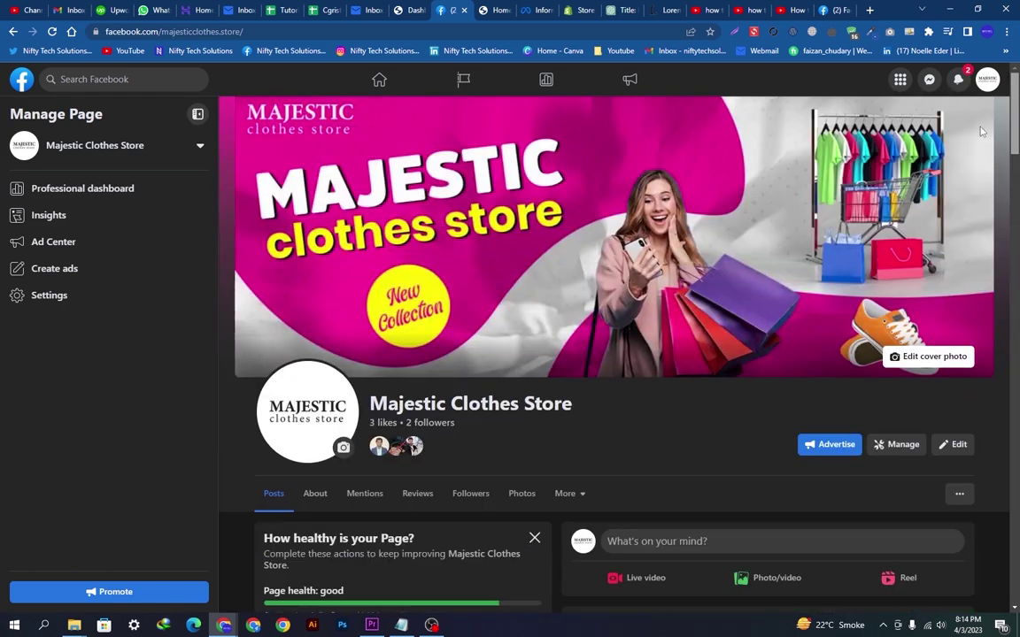
left_click(870, 10)
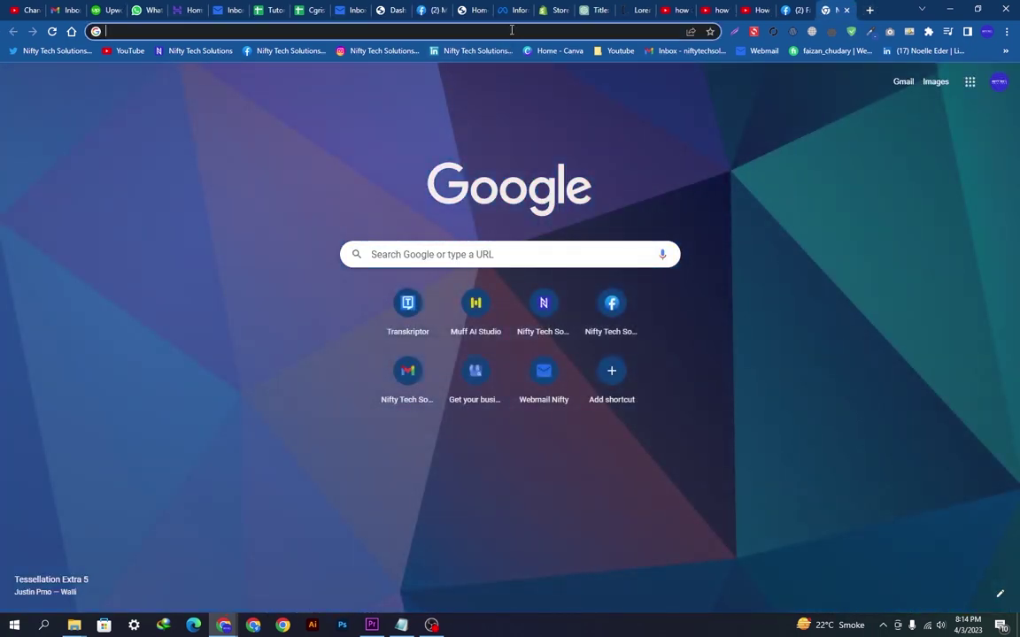
type("https://business.facebook.com/commerce")
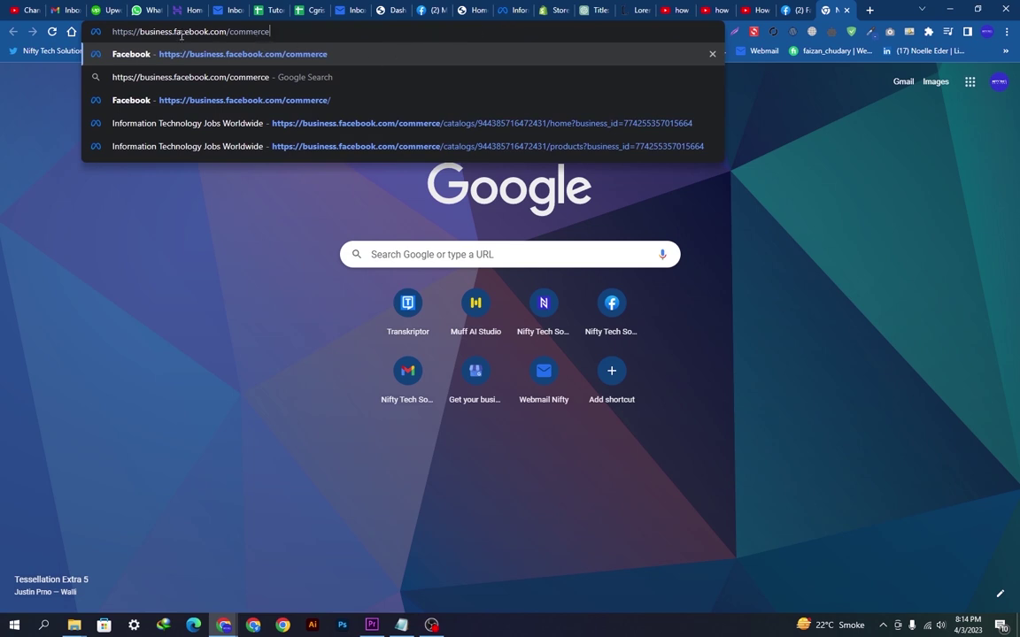
left_click_drag(113, 31, 262, 32)
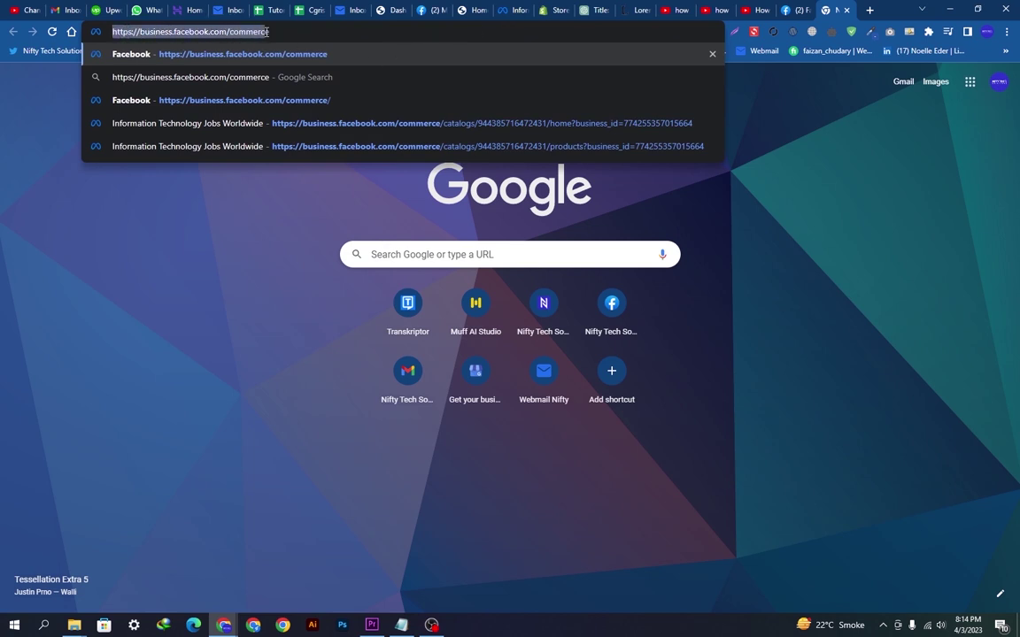
left_click(303, 33)
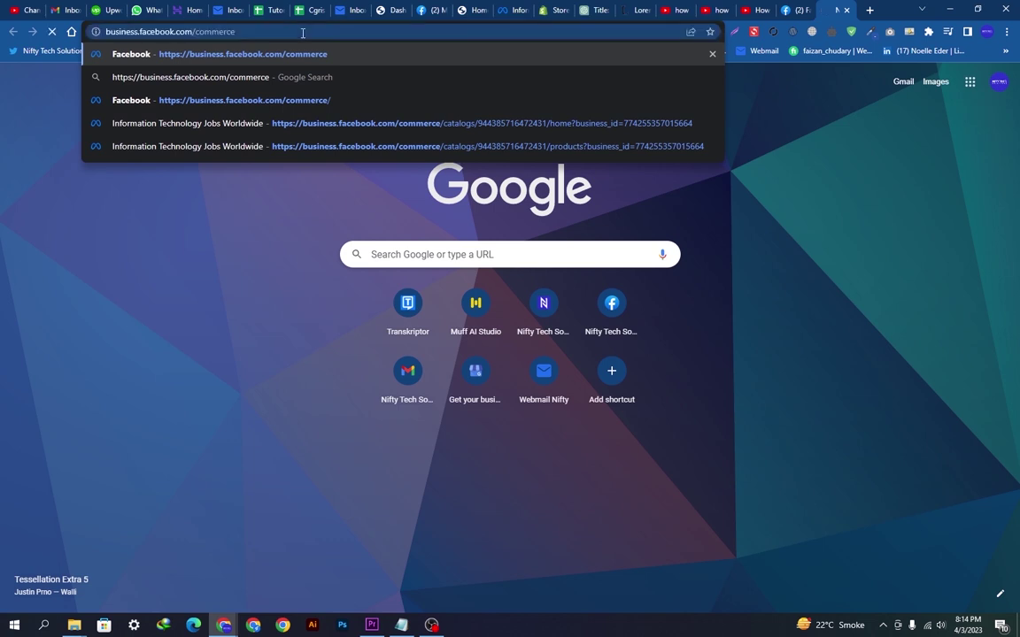
key("Return")
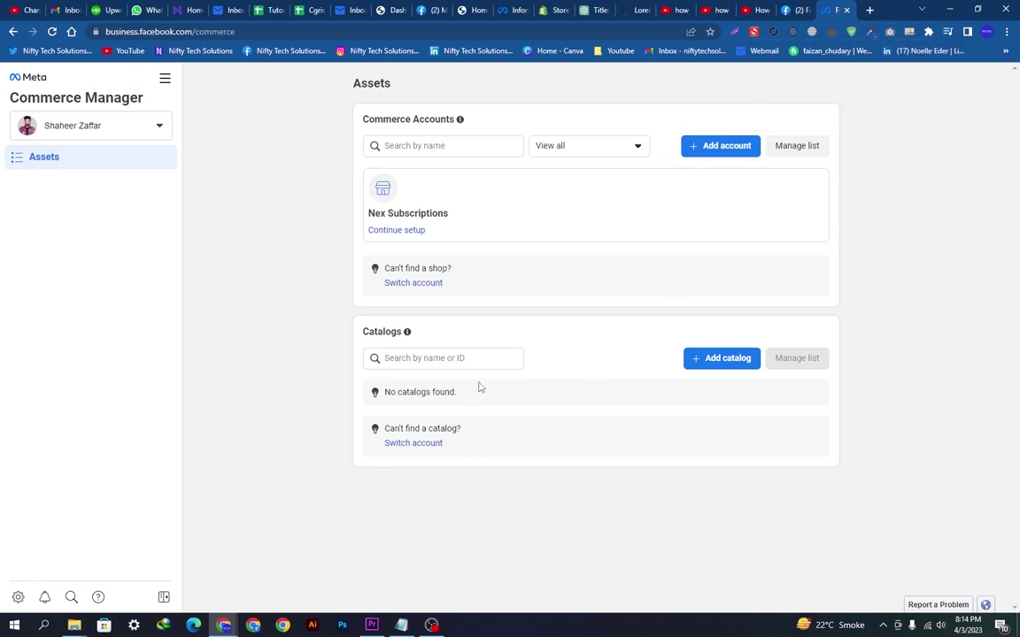
Switch Commerce Manager to the Majestic Clothes Store business account
left_click_drag(404, 333, 363, 333)
left_click(544, 449)
left_click(158, 129)
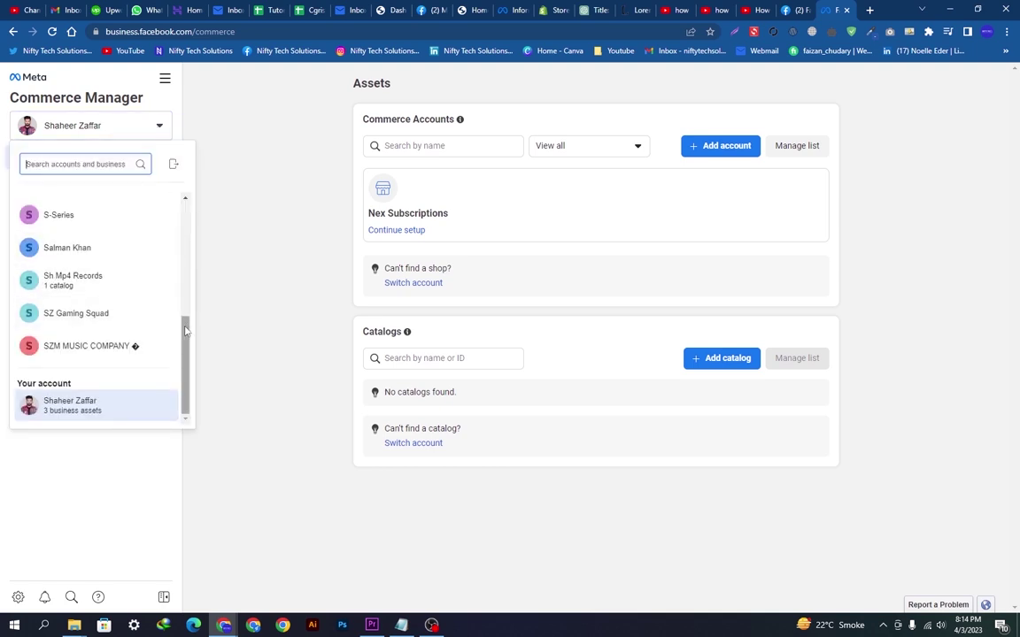
left_click_drag(186, 330, 178, 279)
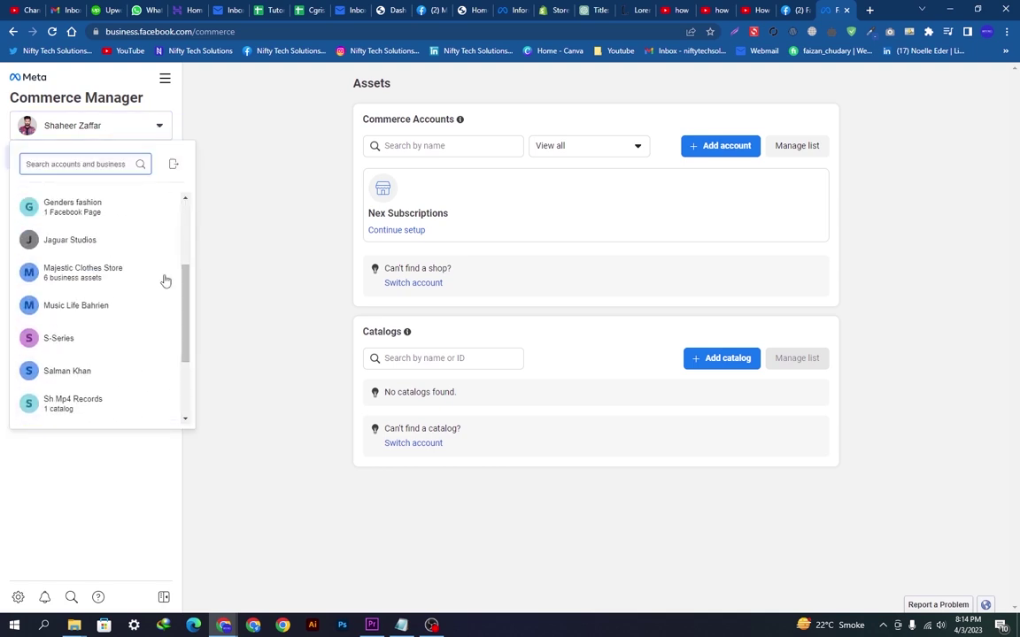
left_click(100, 276)
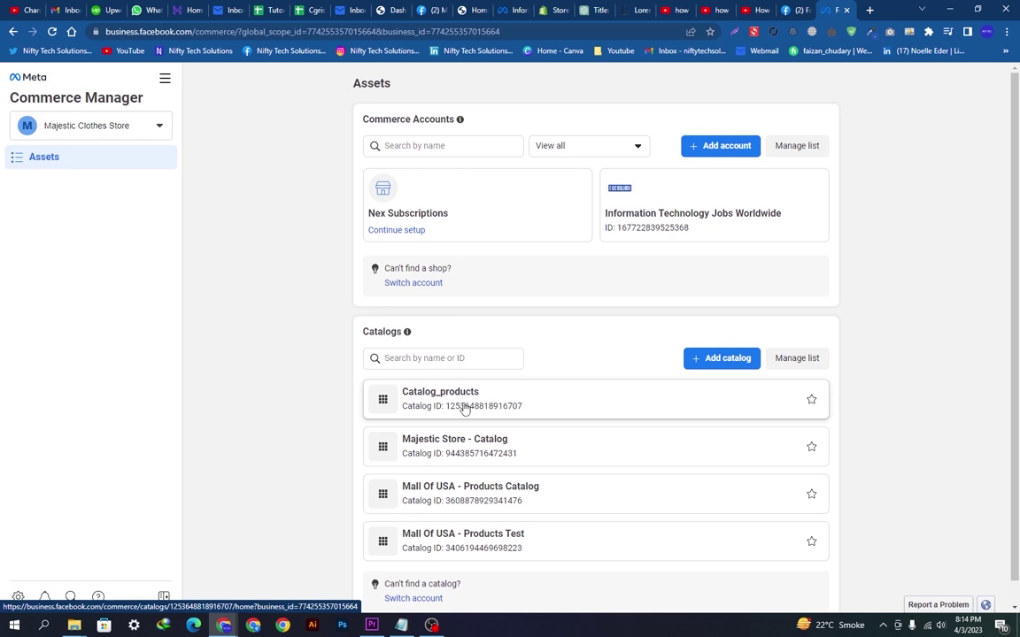
Open the Majestic Store - Catalog overview and look over its 86 items
left_click(465, 450)
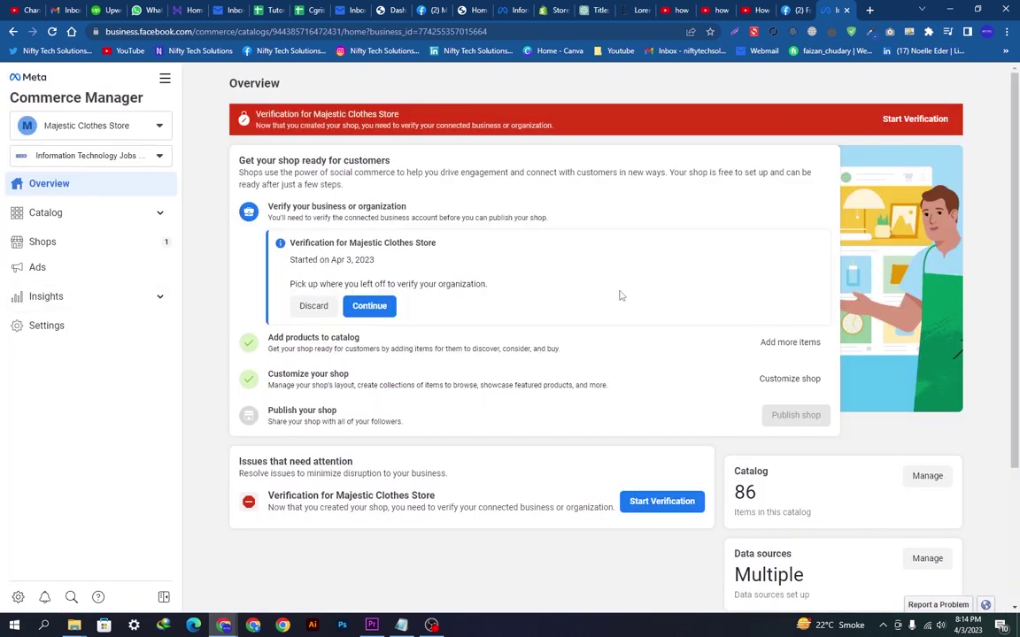
scroll(387, 428, "down", 2)
scroll(387, 427, "up", 2)
scroll(381, 336, "down", 2)
scroll(336, 314, "up", 2)
scroll(346, 324, "down", 2)
scroll(359, 318, "up", 2)
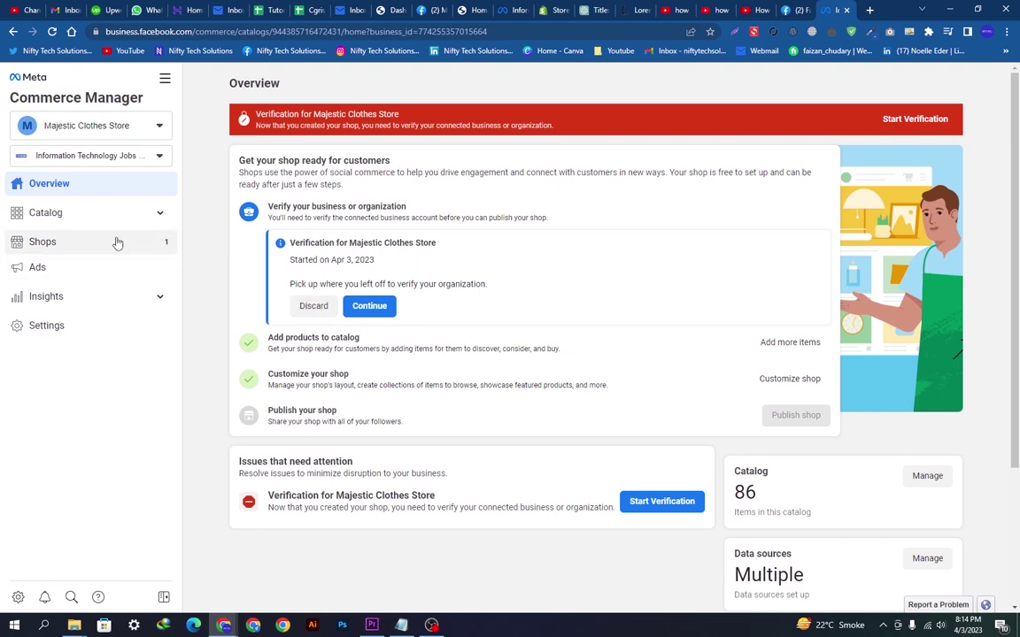
Open the catalog's Items list and scroll through its 78 products
left_click(89, 215)
left_click(38, 237)
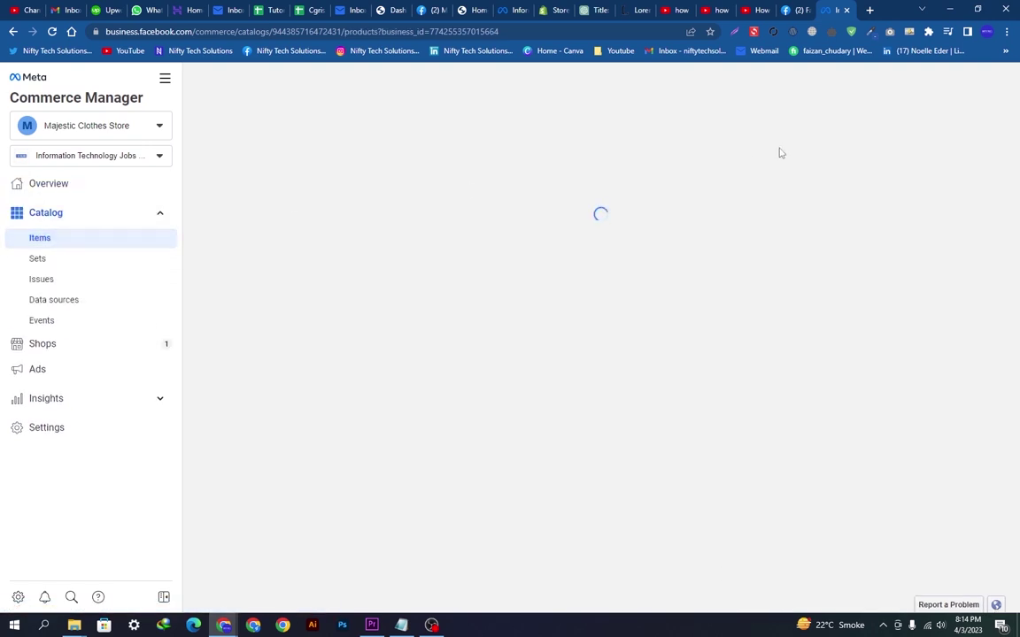
scroll(768, 252, "down", 1)
scroll(780, 239, "up", 1)
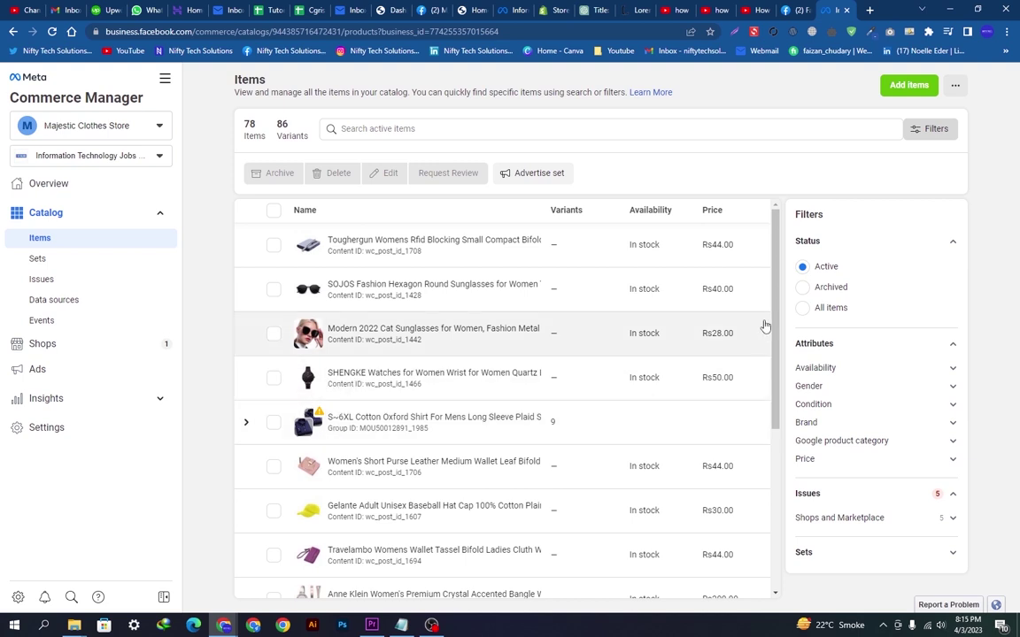
left_click_drag(766, 326, 773, 488)
scroll(766, 522, "down", 7)
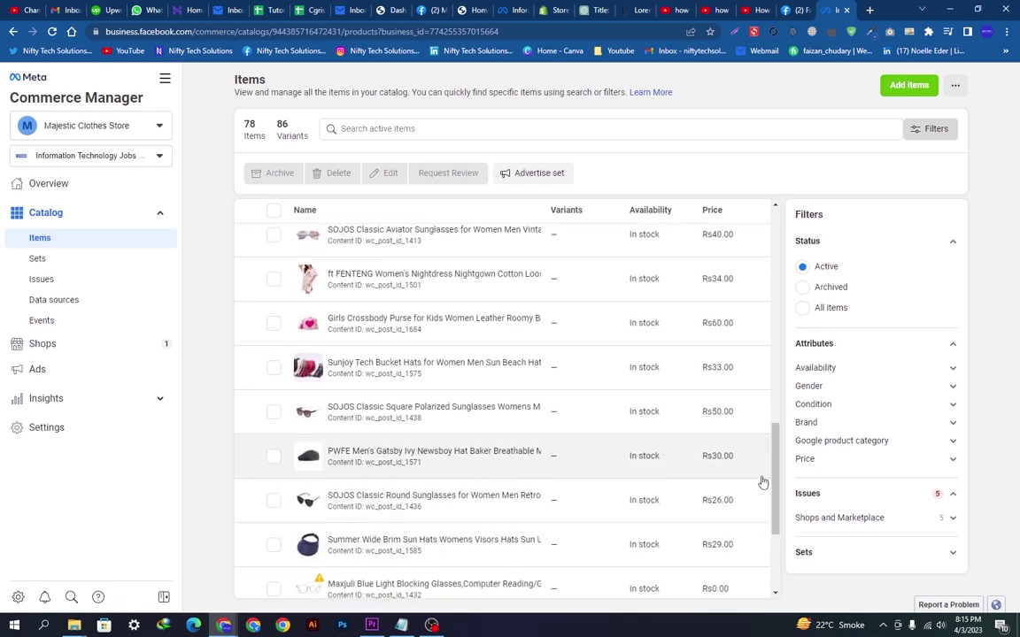
scroll(765, 492, "down", 3)
scroll(777, 531, "down", 5)
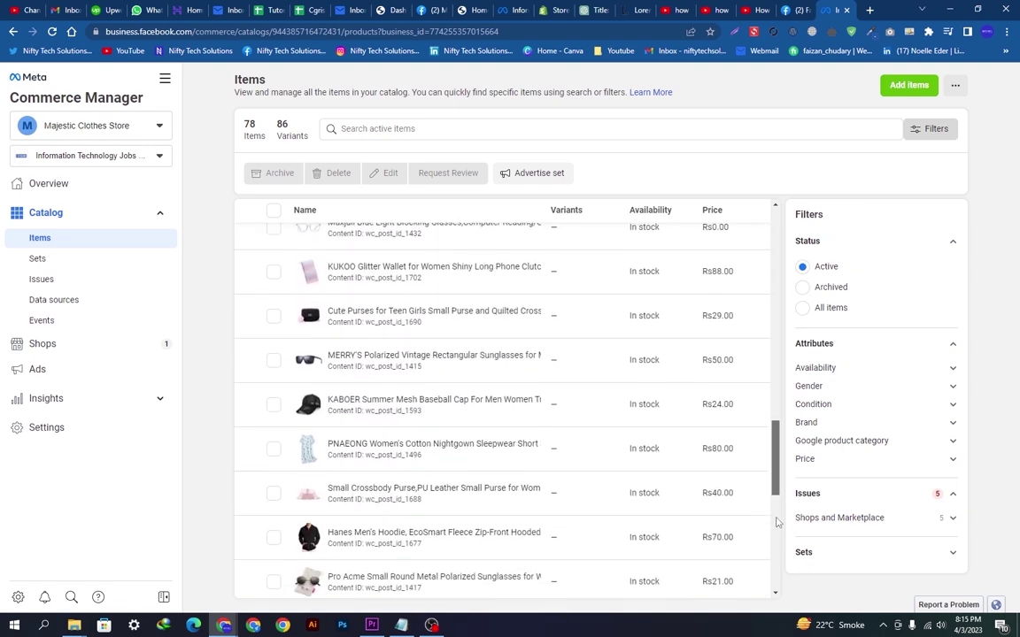
scroll(781, 571, "down", 1)
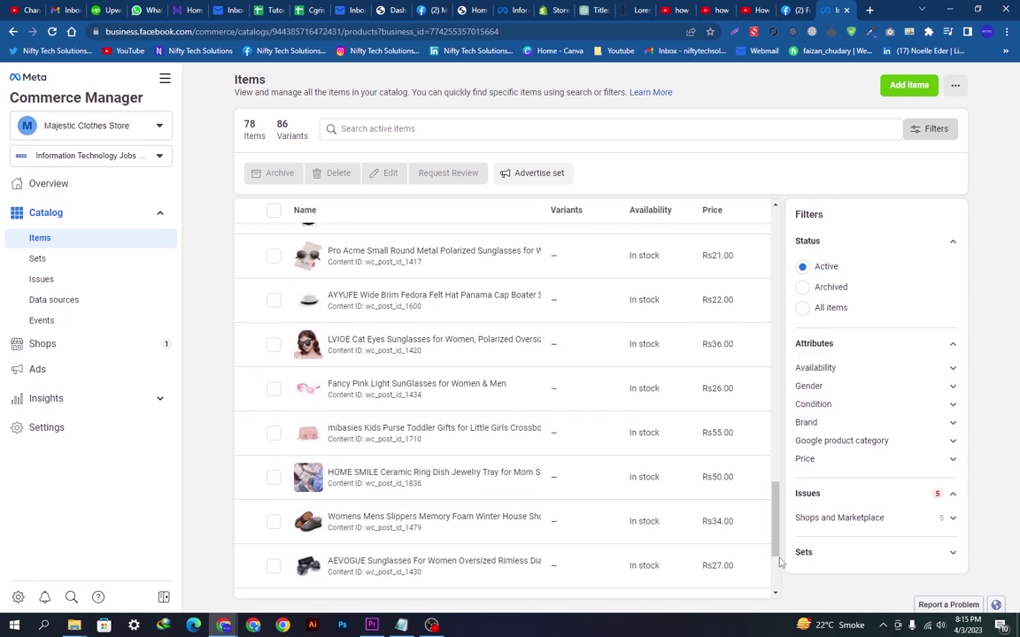
scroll(781, 494, "down", 6)
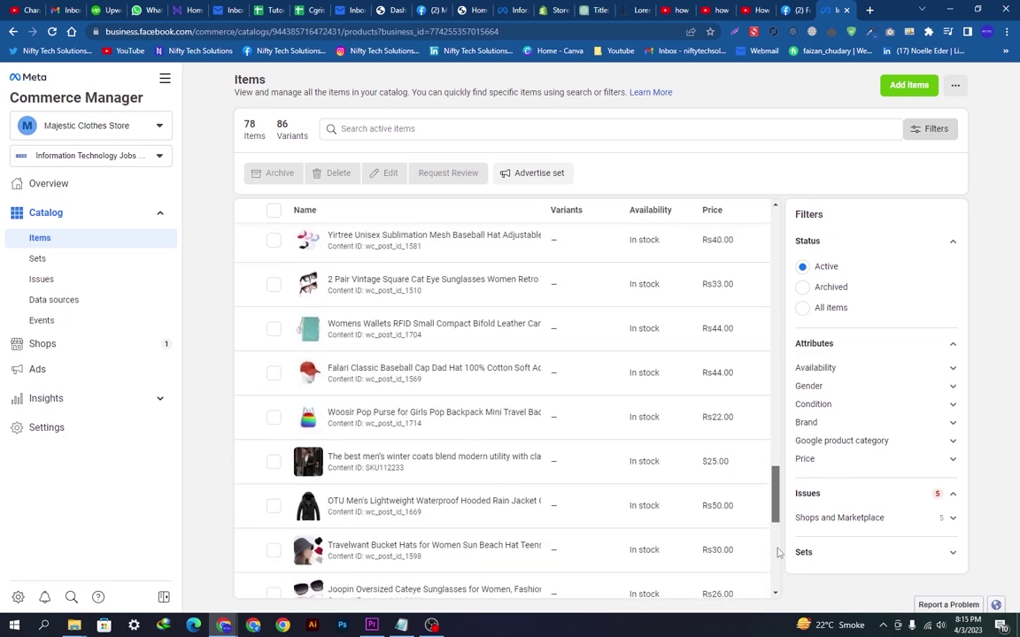
scroll(778, 576, "down", 5)
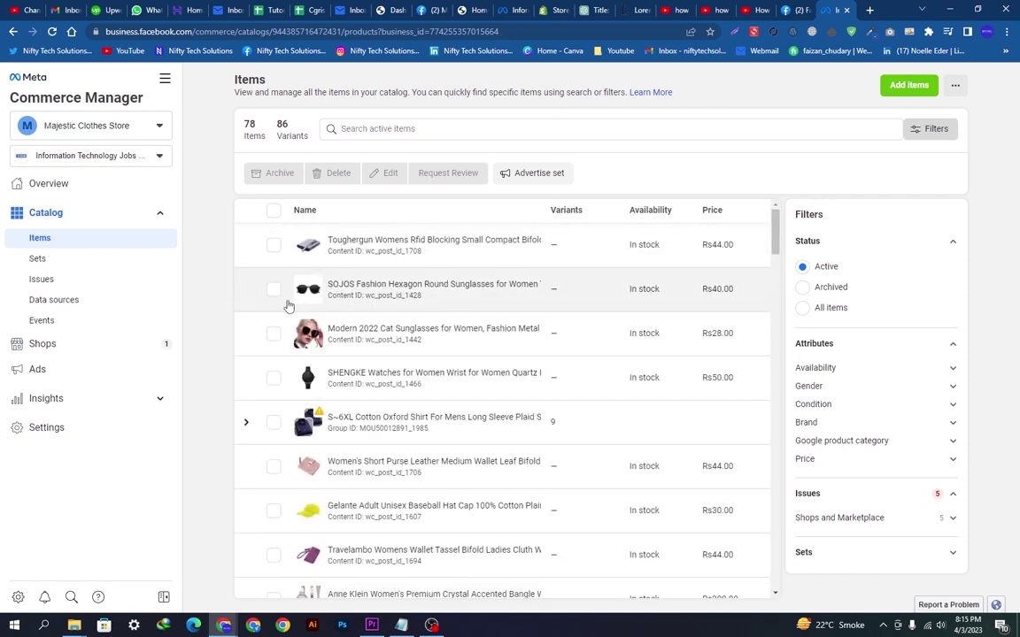
Check the 86 variants count, then go to the Shops page
double_click(282, 123)
left_click(251, 130)
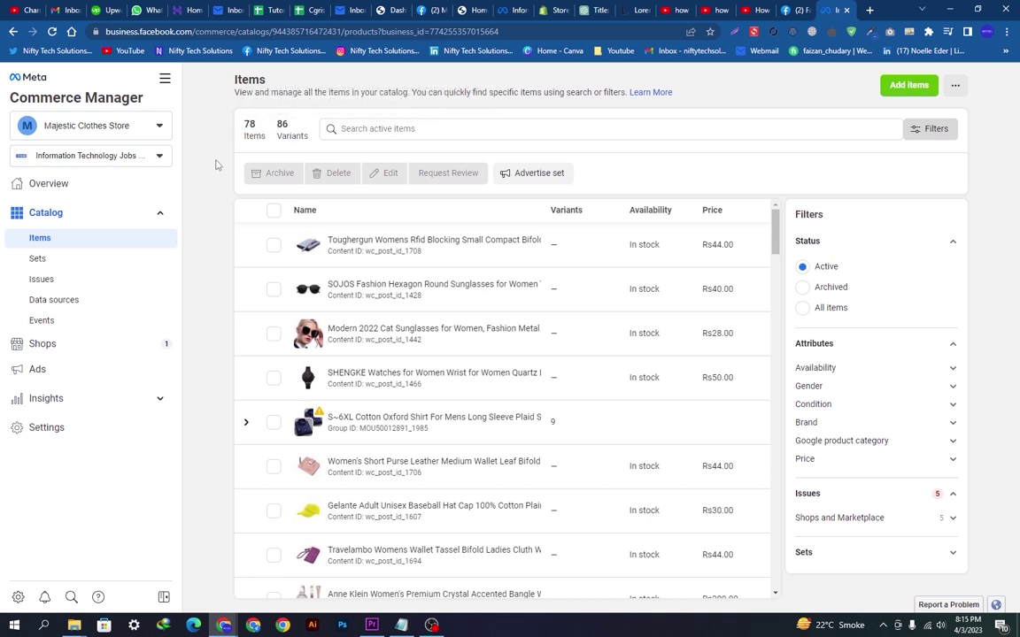
left_click(69, 346)
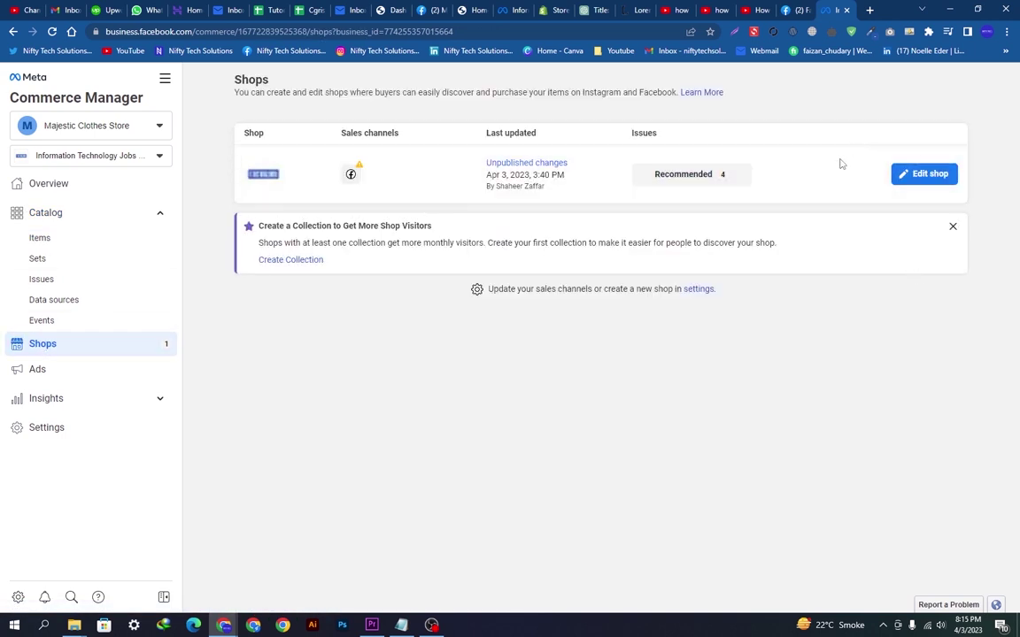
Open the shop in the builder and show its Home page dropdown of pages and collections
left_click(921, 175)
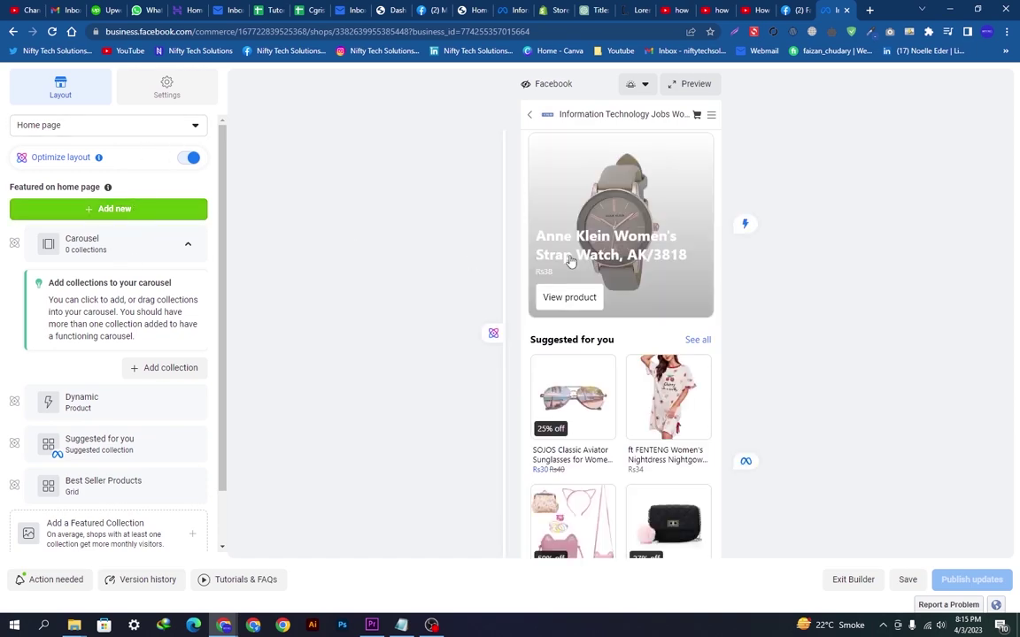
scroll(655, 204, "down", 10)
scroll(655, 212, "up", 10)
scroll(654, 224, "down", 10)
scroll(655, 229, "up", 10)
left_click(163, 129)
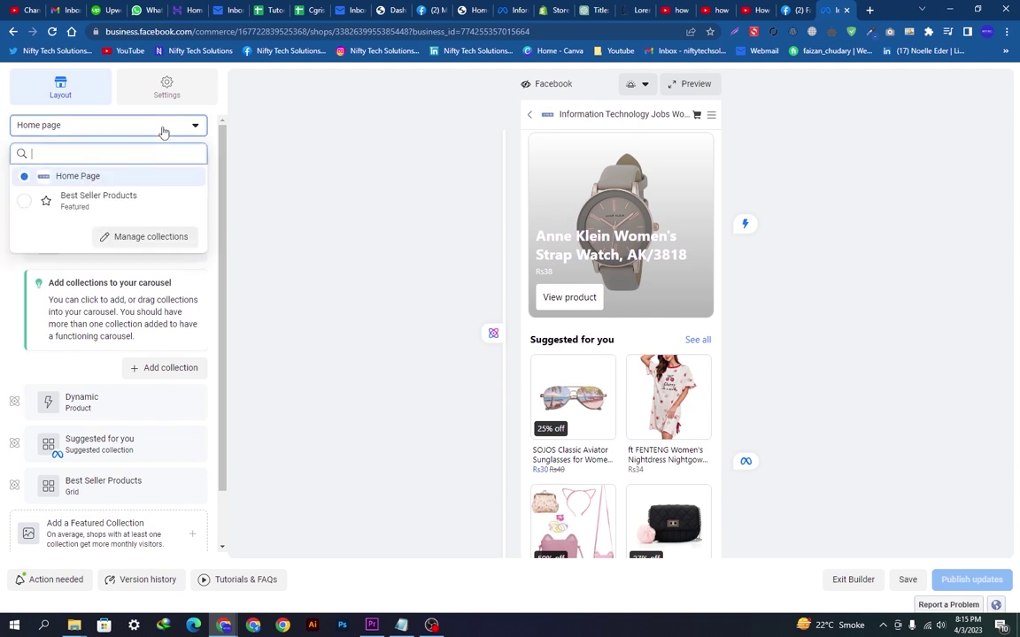
Remove Best Seller Products from the shop via Manage collections, then choose Add New
left_click(152, 237)
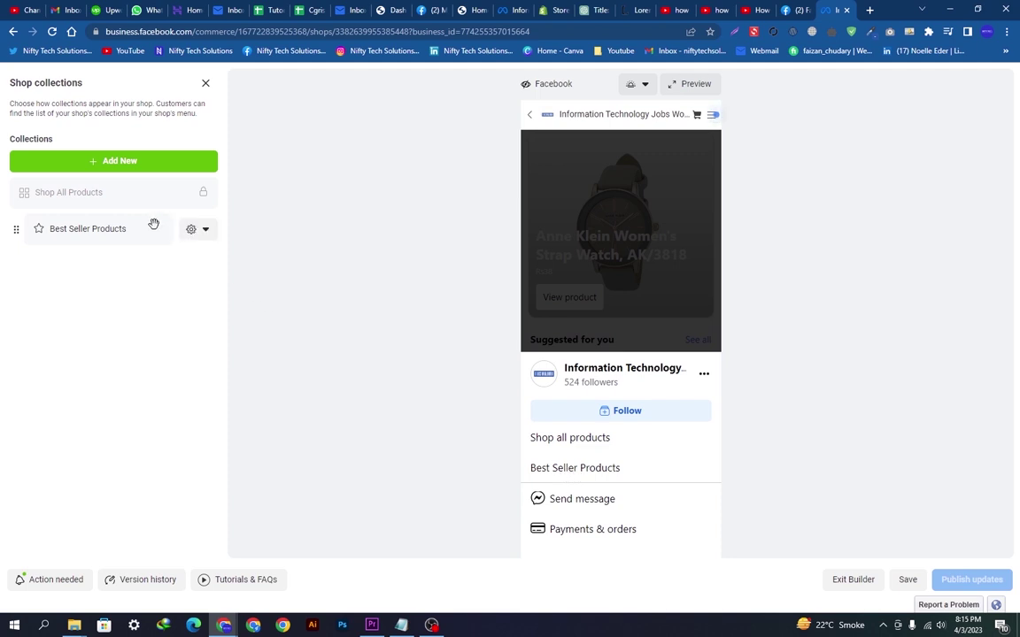
left_click(205, 229)
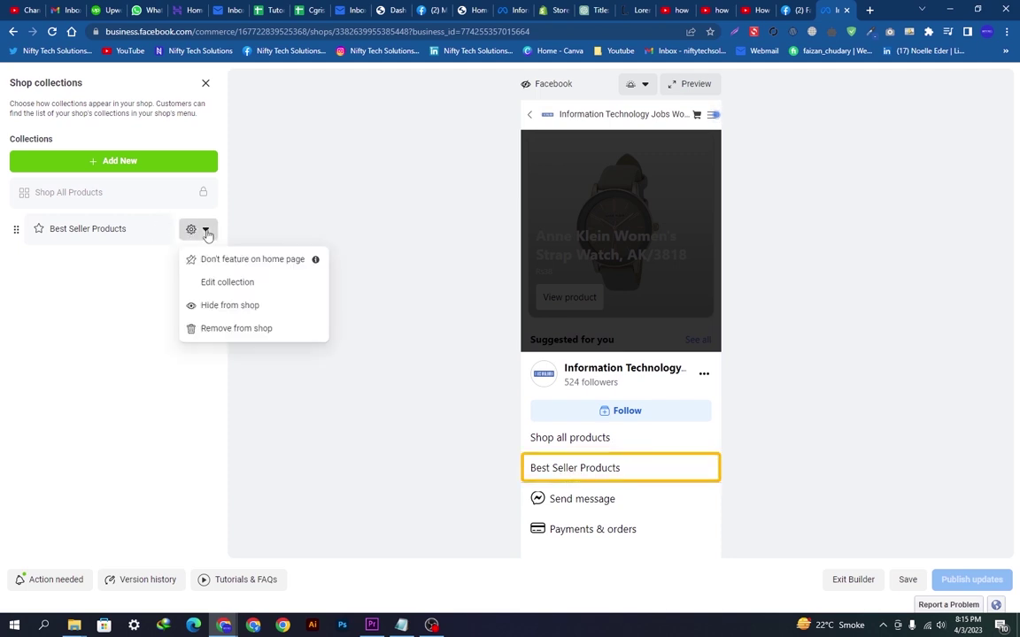
left_click(237, 329)
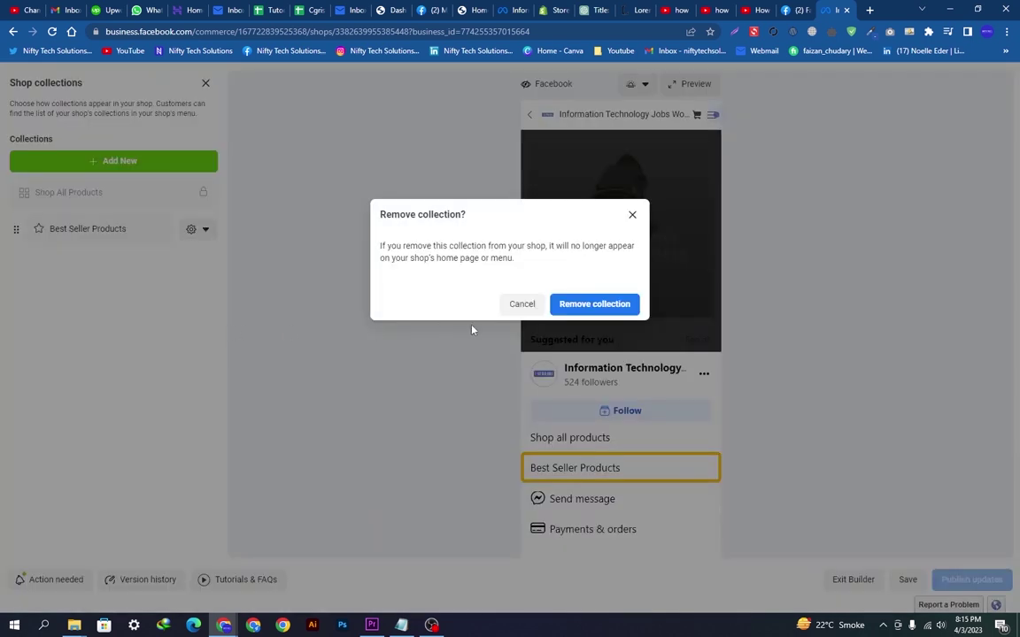
left_click(591, 304)
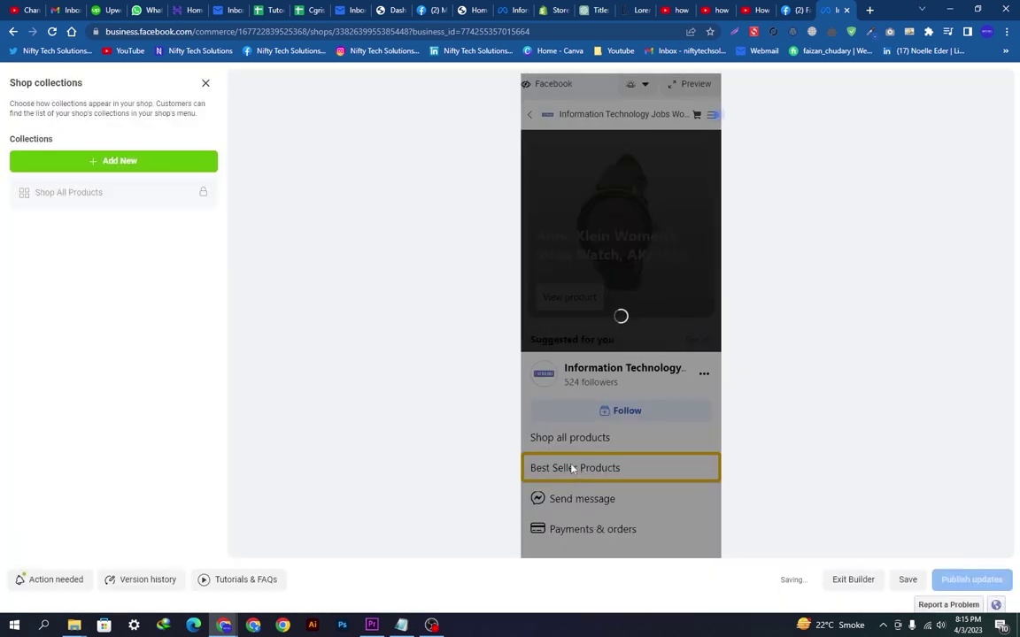
left_click(96, 163)
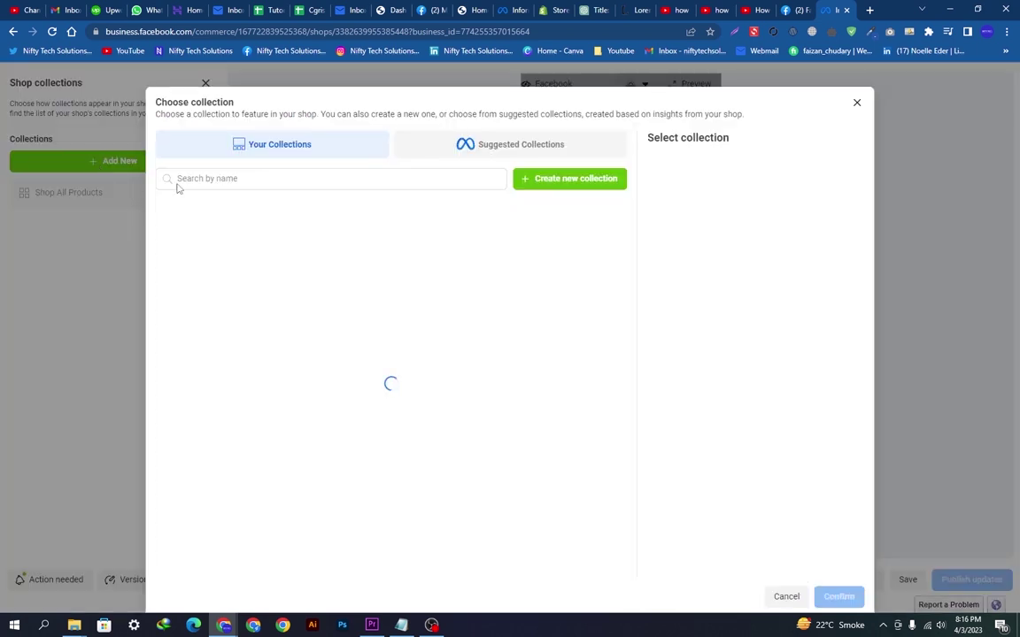
Browse Suggested Collections, then search your collections for 'Featured Collections', finding none
left_click(356, 178)
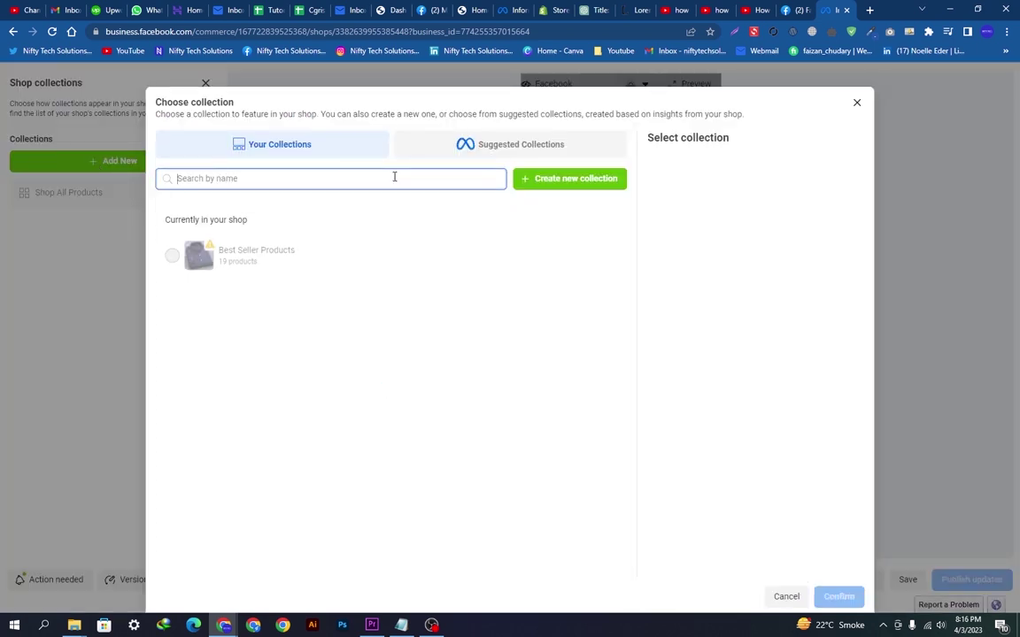
left_click(505, 154)
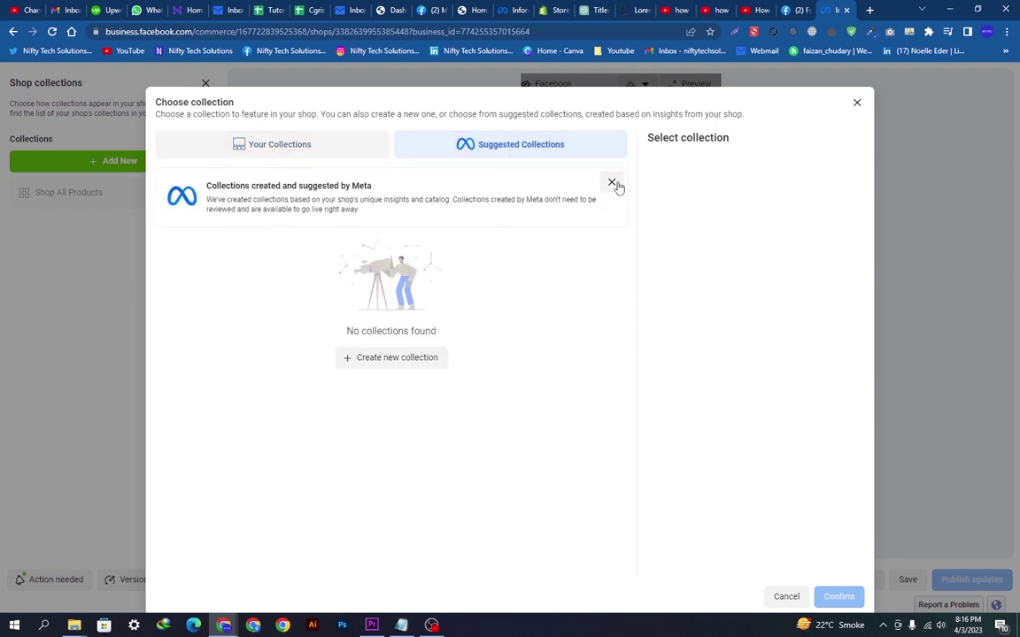
left_click(276, 148)
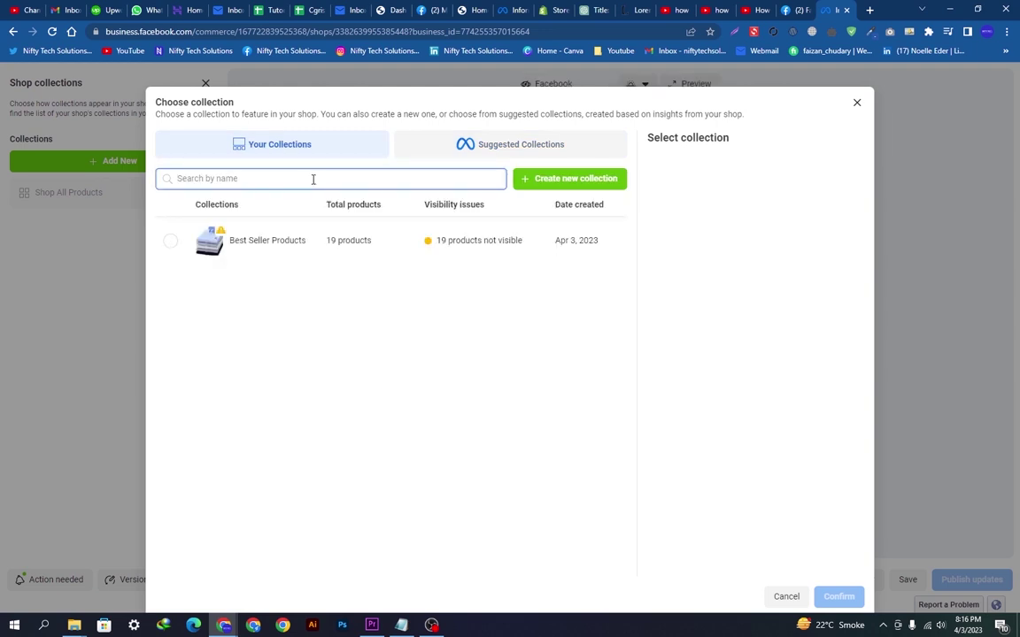
left_click(313, 179)
type("F")
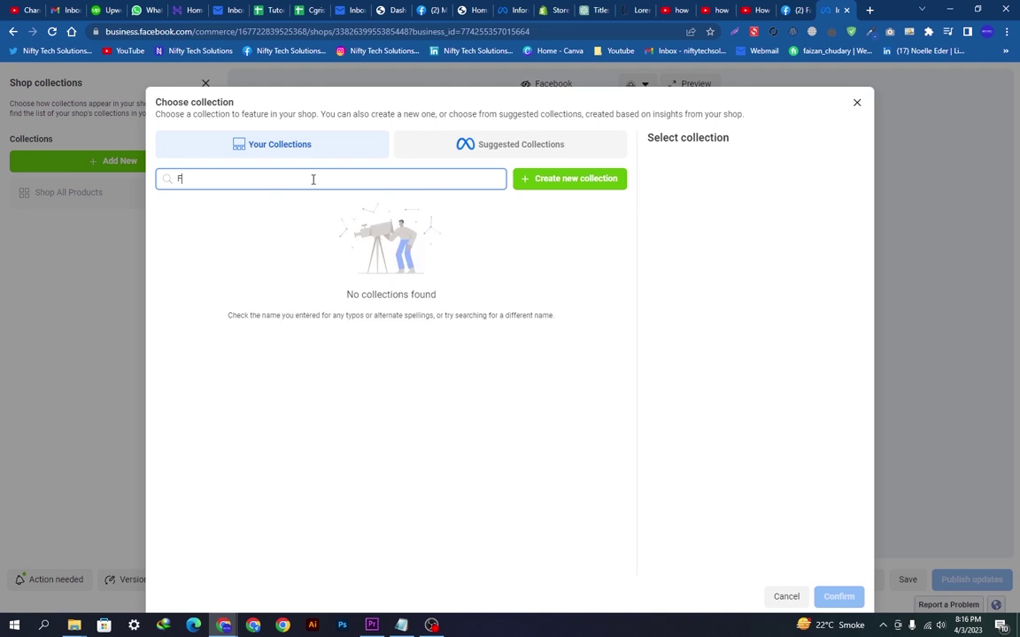
type("eatu")
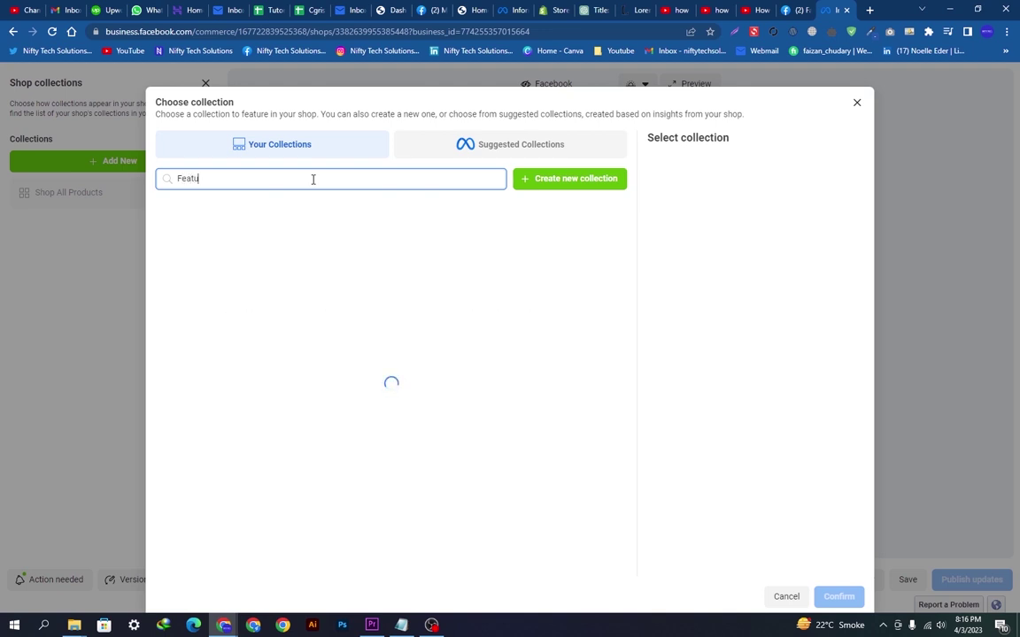
type("red Collection")
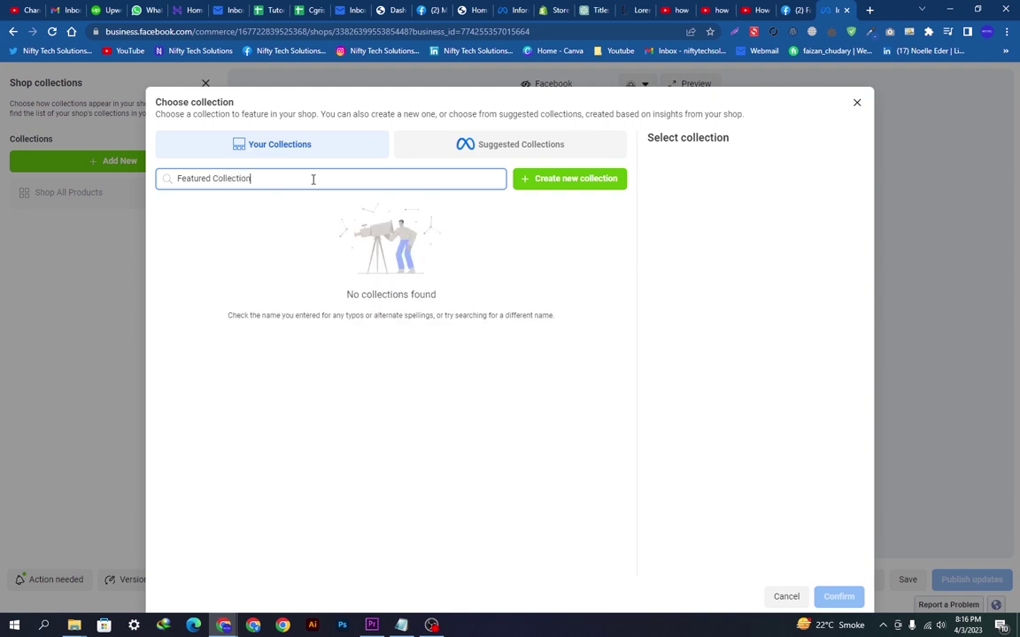
type("s")
Start a new collection and select products from Toughergun through the Sumato sunglasses
left_click(582, 183)
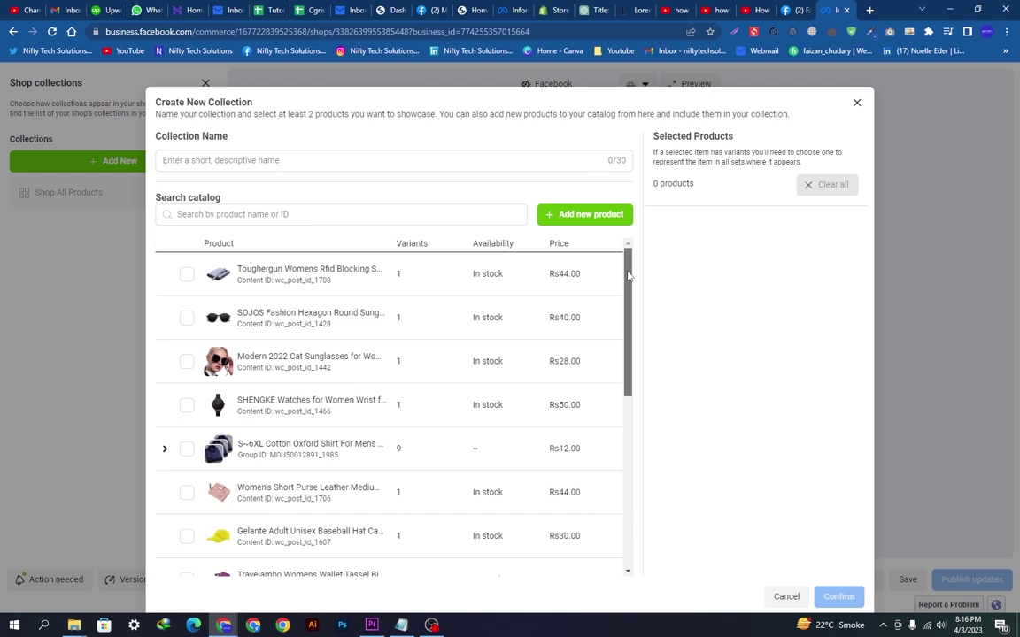
left_click(185, 274)
left_click(186, 318)
left_click(186, 361)
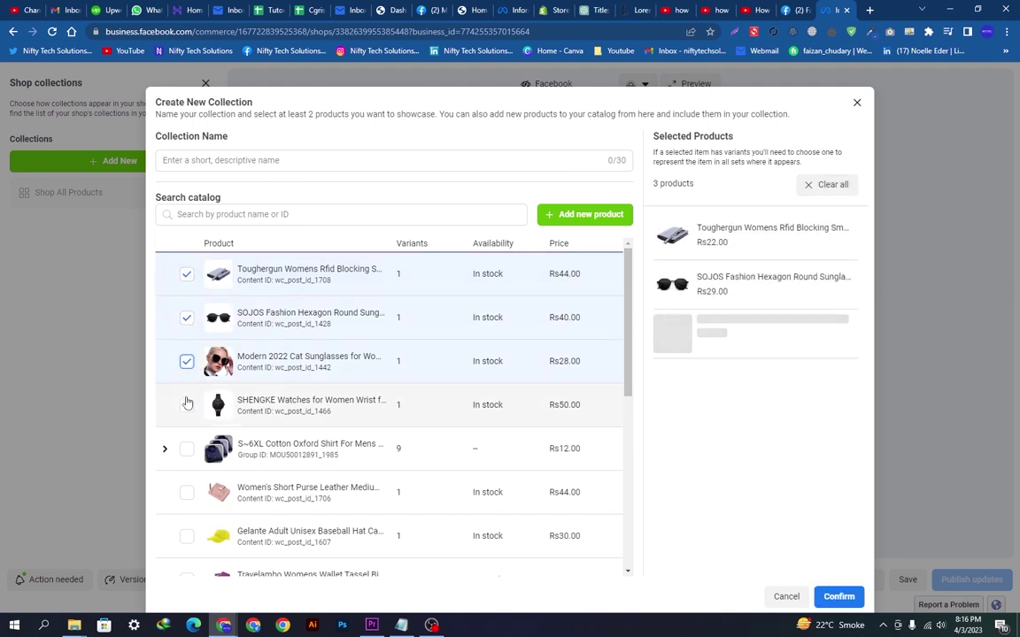
left_click(186, 405)
left_click(185, 448)
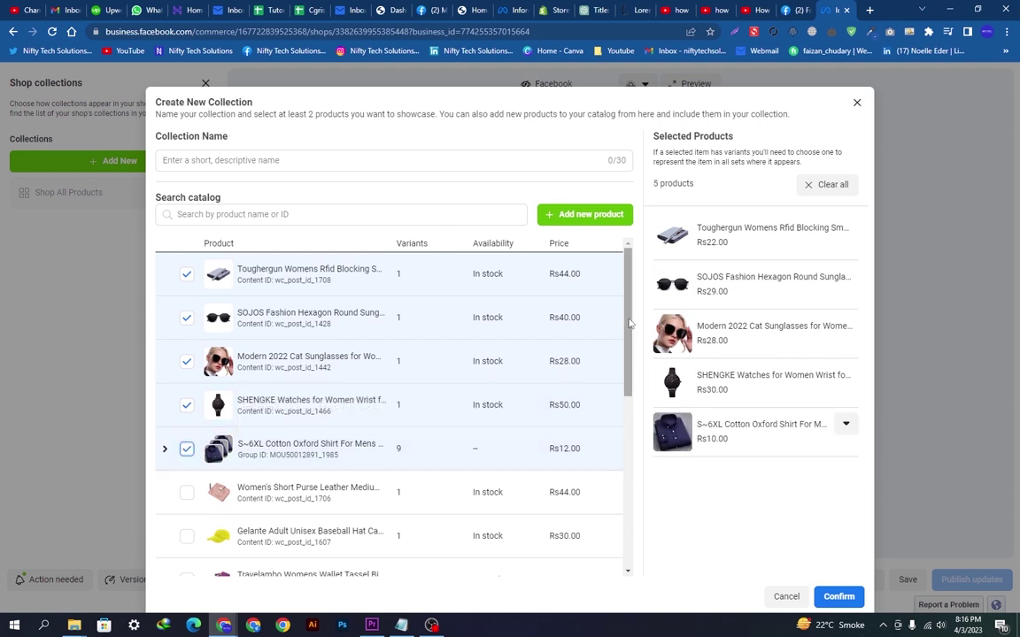
scroll(531, 372, "down", 3)
left_click(186, 381)
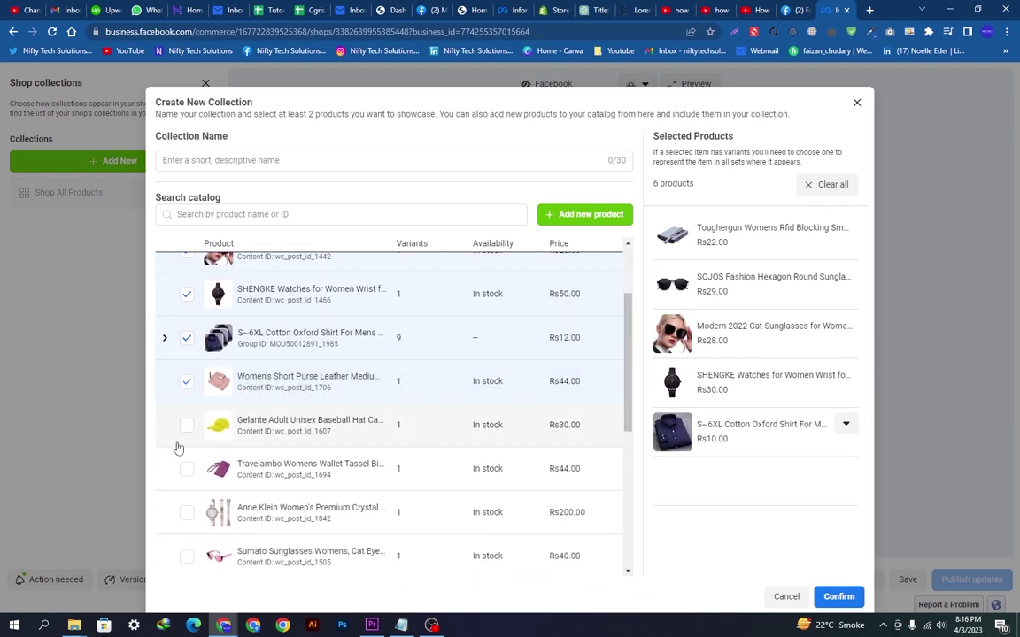
left_click(178, 438)
left_click(181, 487)
left_click(186, 513)
left_click(228, 534)
Select products from the Ponytail summer hat through the girls' crossbody purse
scroll(622, 454, "down", 3)
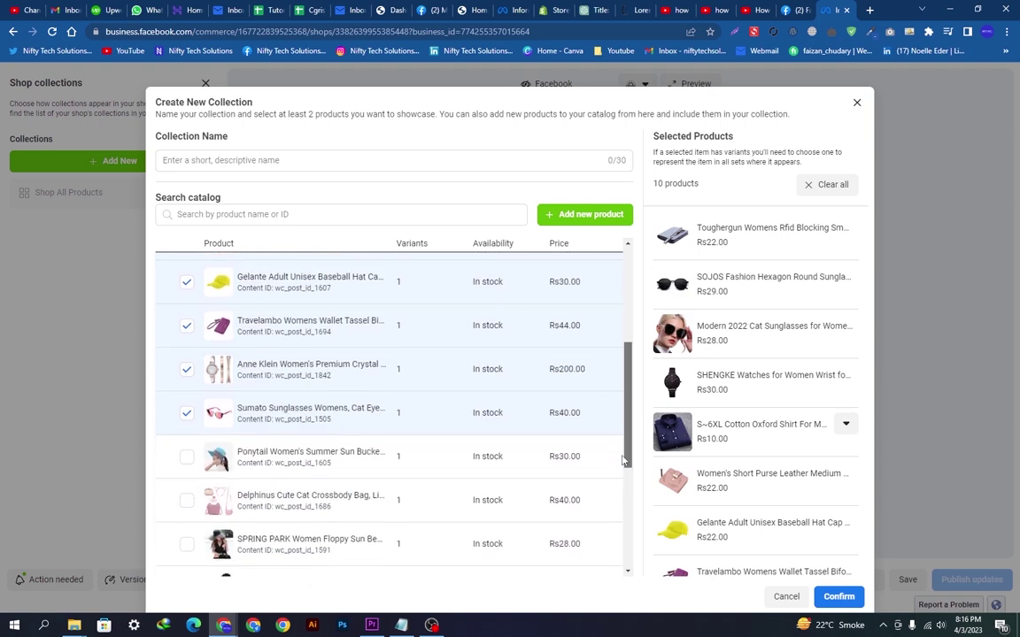
scroll(622, 478, "down", 4)
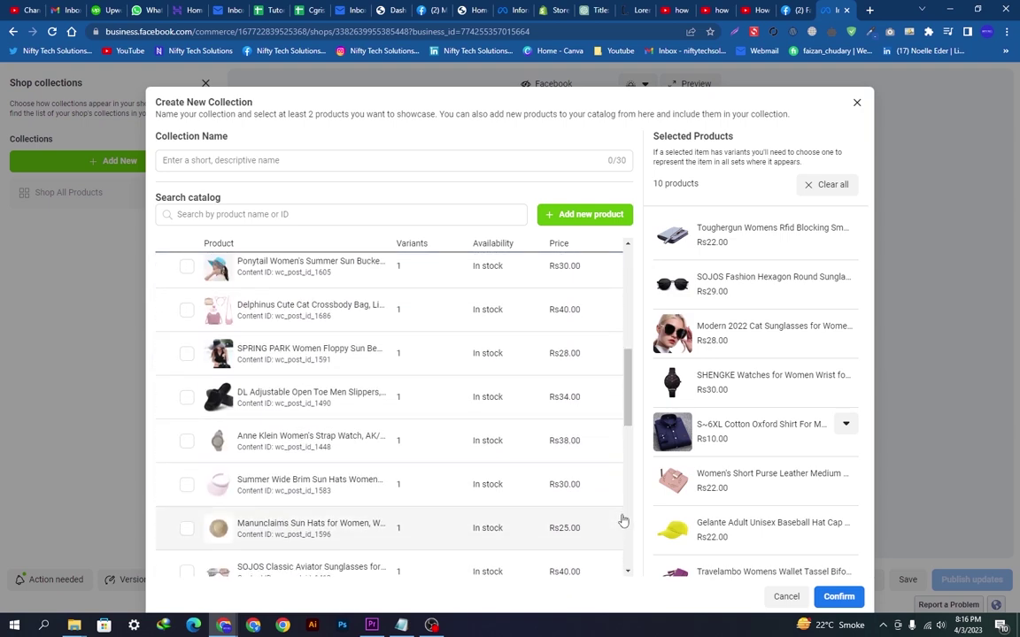
scroll(610, 389, "up", 4)
left_click(186, 426)
left_click(186, 470)
left_click(185, 513)
left_click(186, 558)
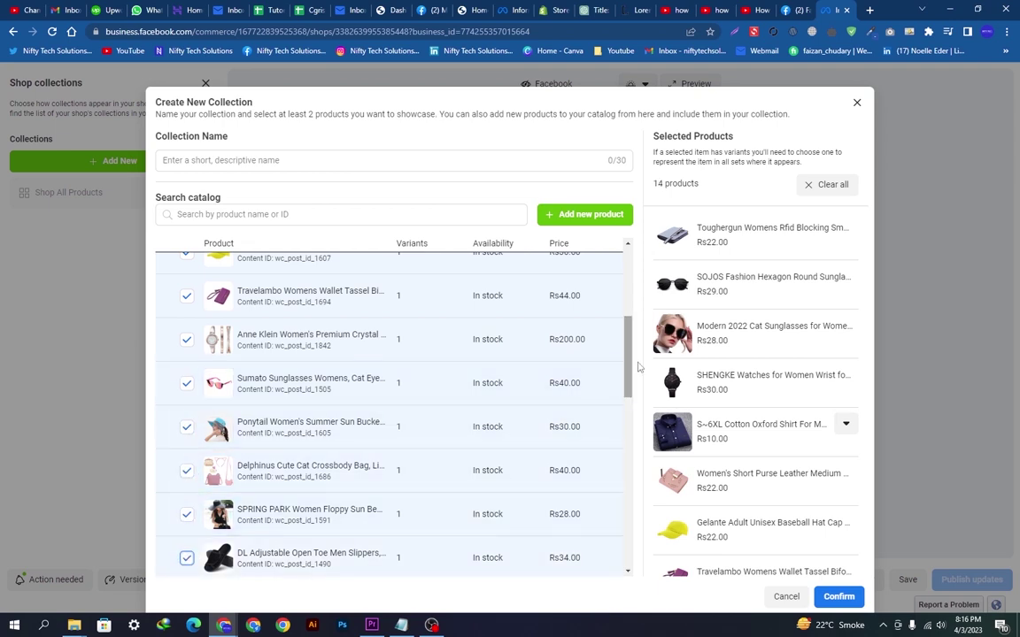
scroll(633, 371, "down", 5)
left_click(185, 327)
left_click(186, 370)
left_click(186, 414)
left_click(186, 458)
left_click(186, 545)
Select the Sunjoy bucket hat through the Cute Purses, reaching 28 selected products
left_click_drag(622, 394, 627, 454)
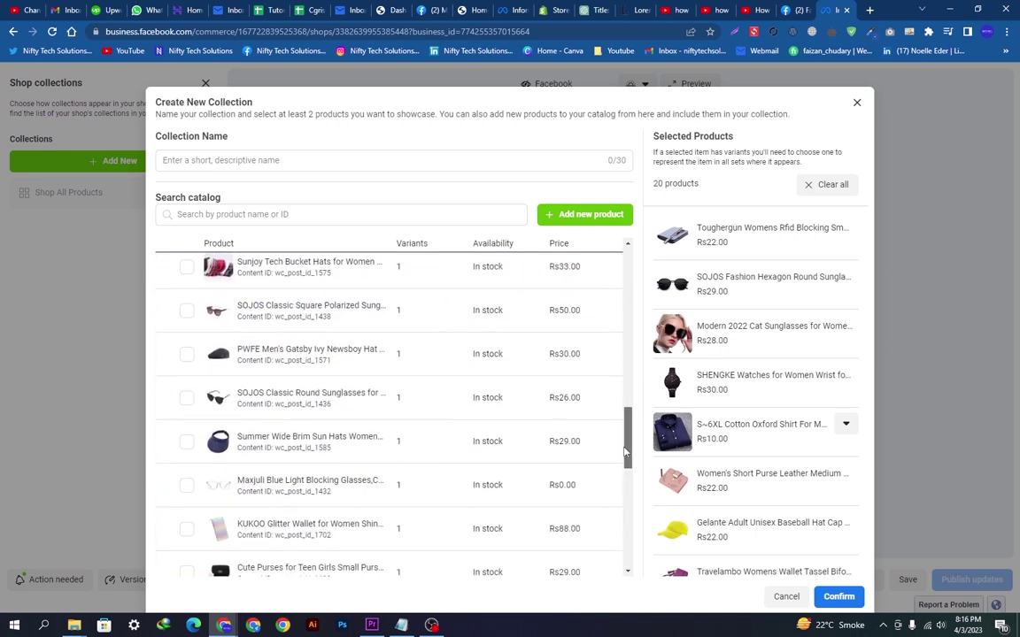
left_click(186, 266)
left_click(186, 310)
left_click(186, 354)
left_click(186, 397)
left_click(186, 441)
left_click(185, 485)
left_click(186, 528)
left_click(185, 570)
scroll(265, 424, "up", 10)
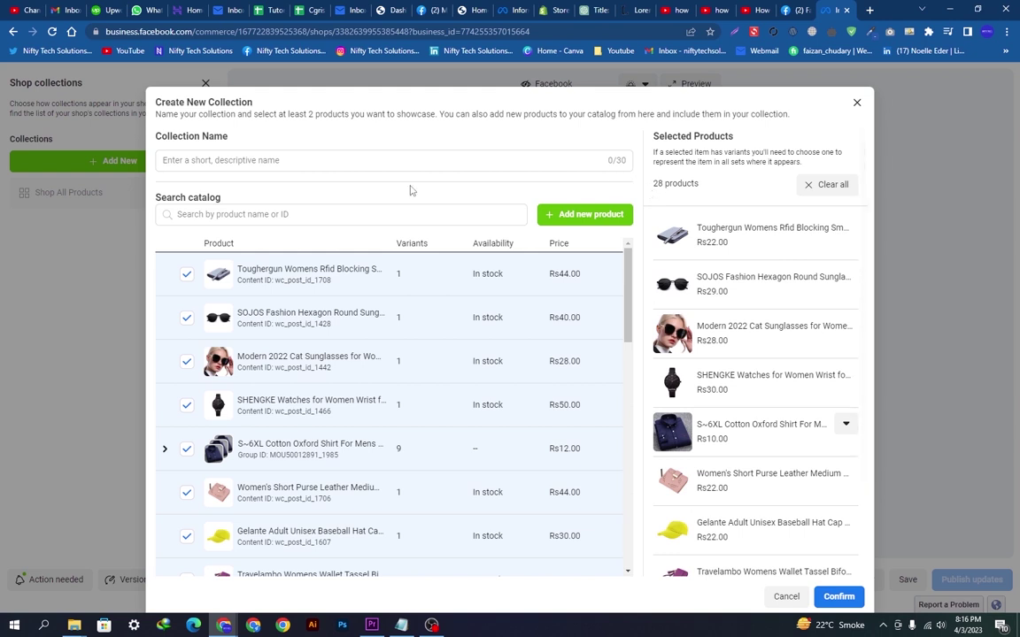
Name the 28-product collection 'Featured Collection' and confirm it into the shop
left_click(232, 160)
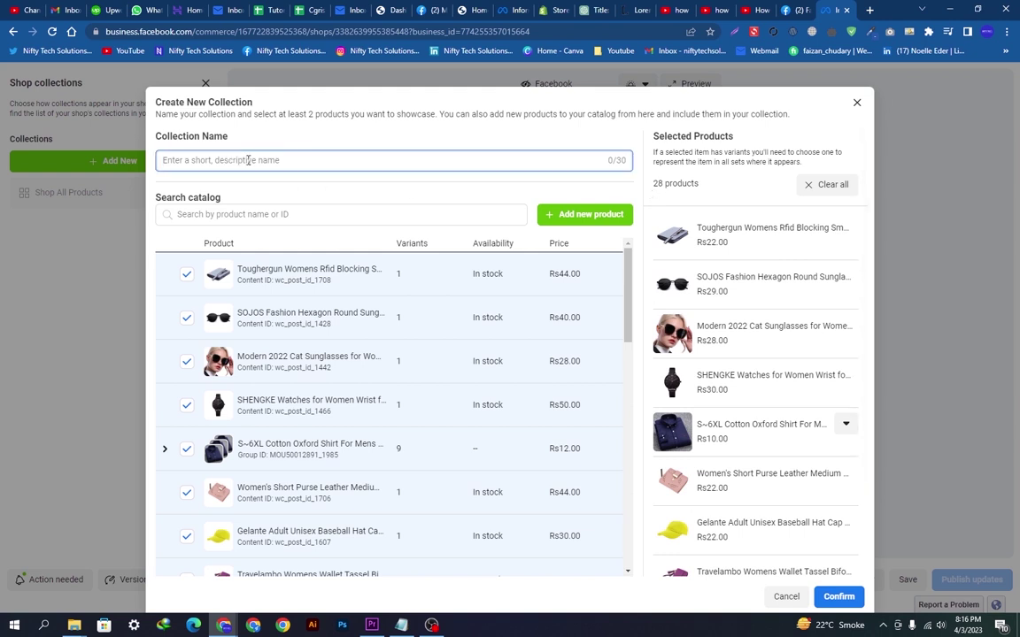
type("Featured Collection")
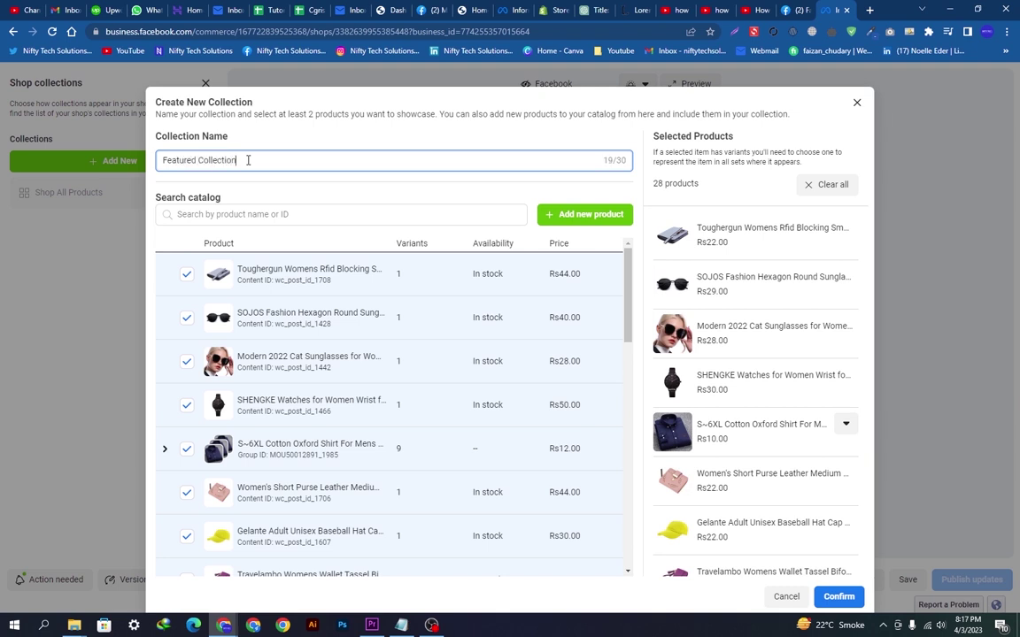
left_click(841, 597)
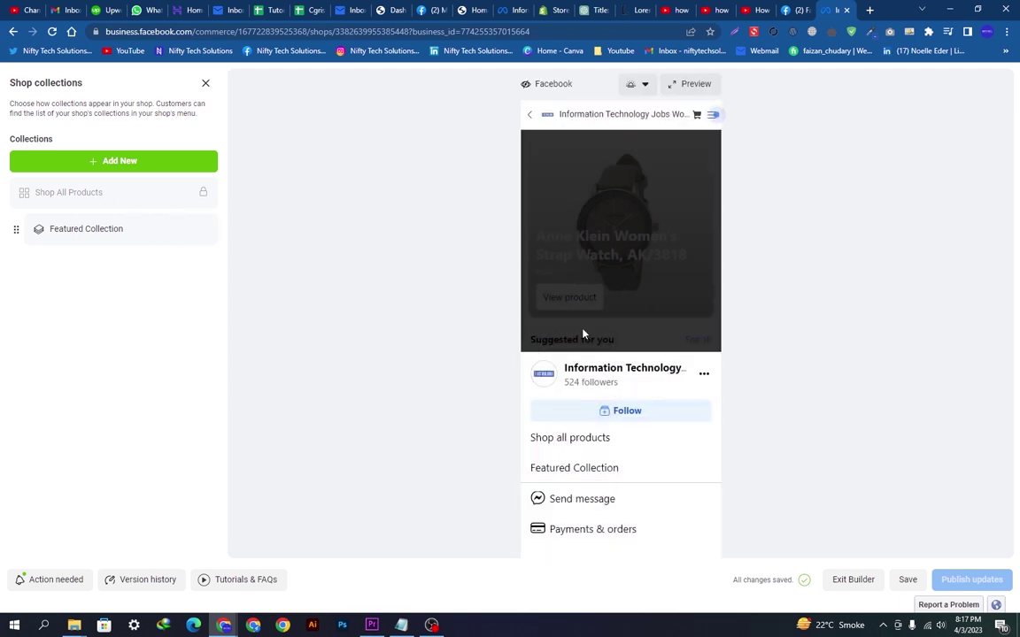
Search for 'Glasses Collection', find none, and start a blank new collection
left_click(117, 160)
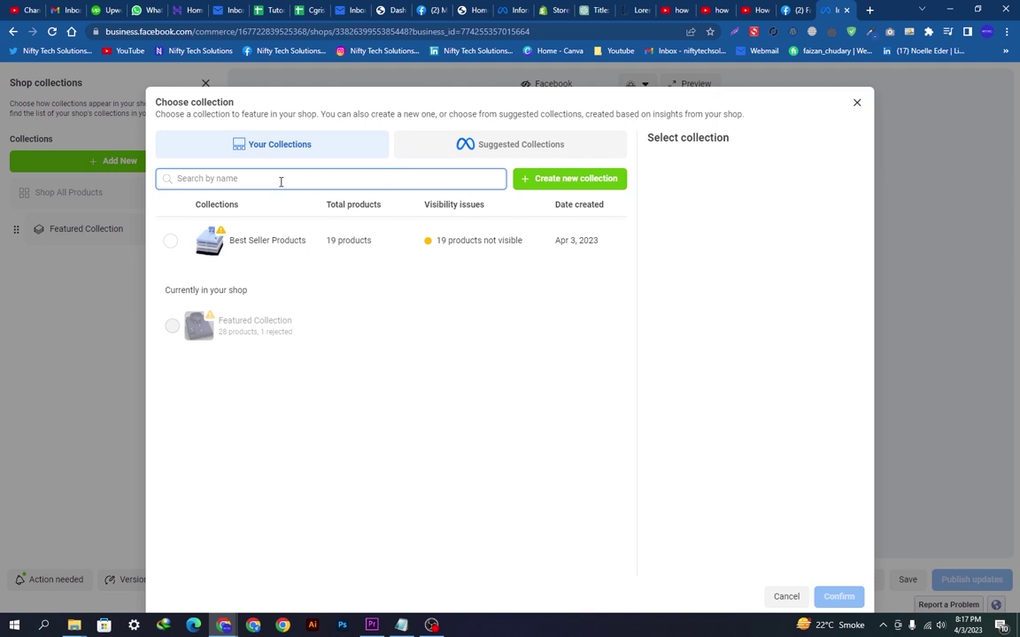
type("Glasses Collection")
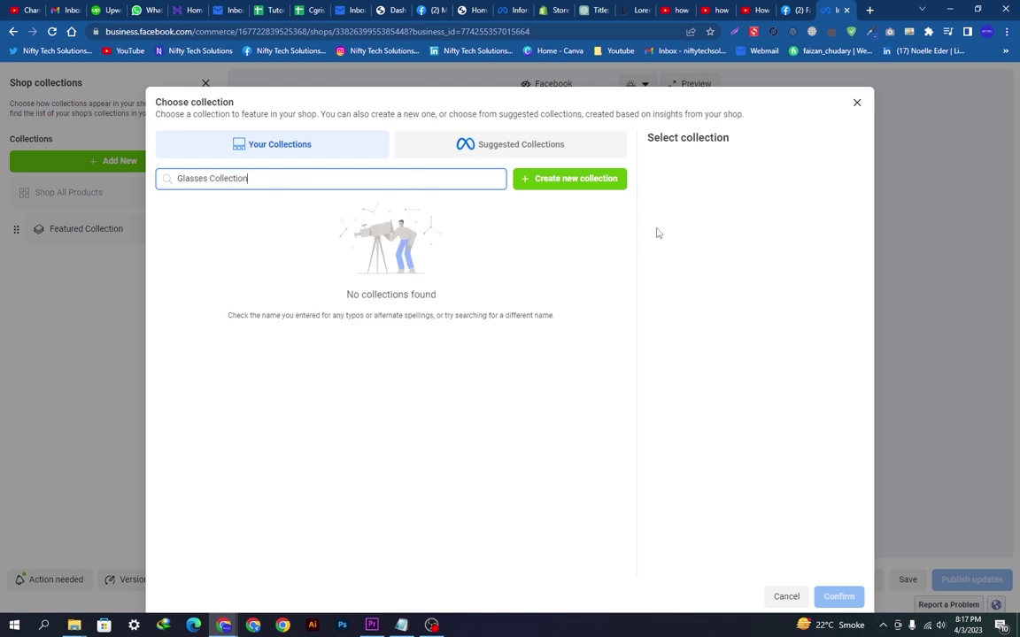
left_click(599, 180)
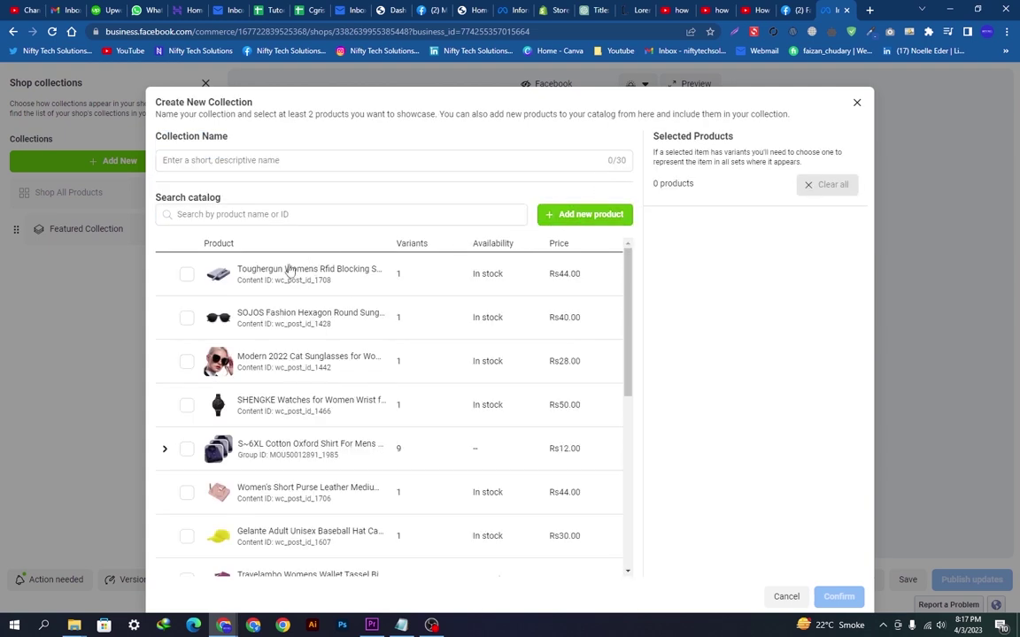
Select the SOJOS hexagon, Modern 2022 cat, Sumato cat eye, SOJOS Classic Aviator and Square sunglasses
left_click(186, 317)
left_click(186, 361)
left_click(185, 405)
left_click(186, 405)
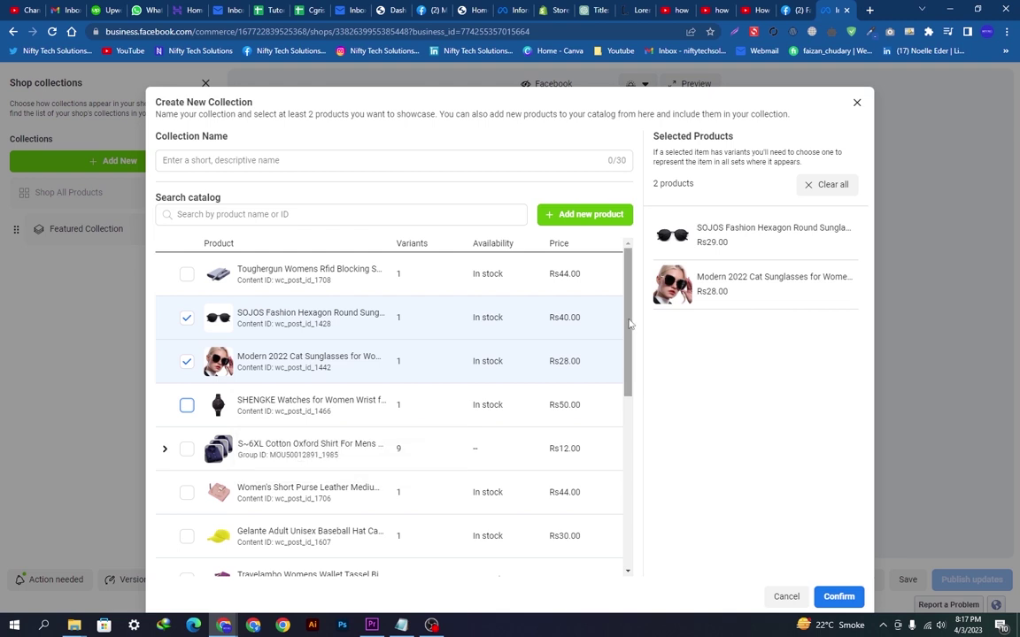
scroll(630, 324, "down", 4)
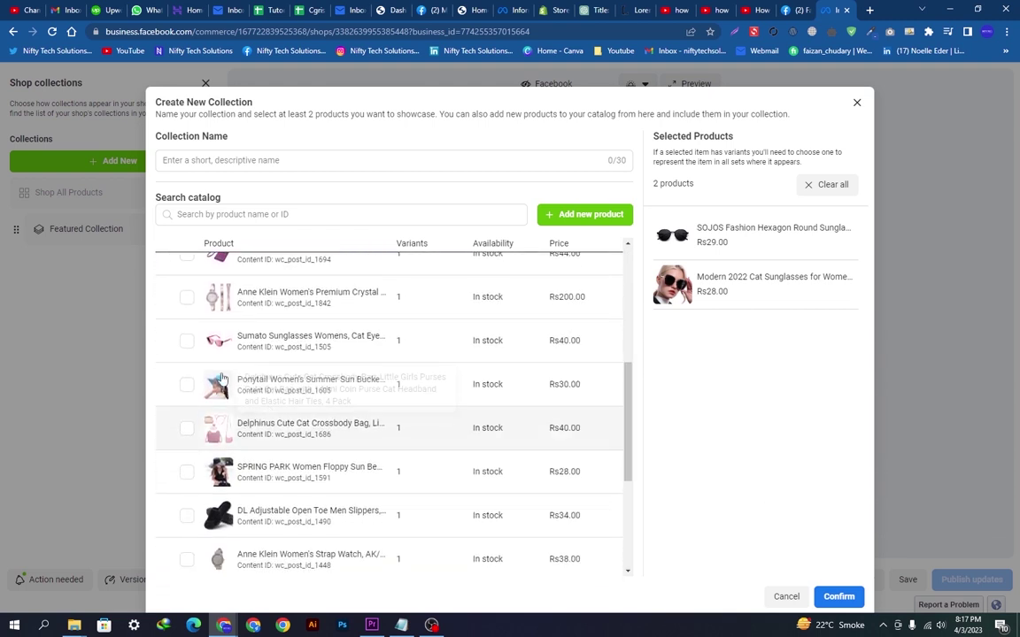
left_click(186, 340)
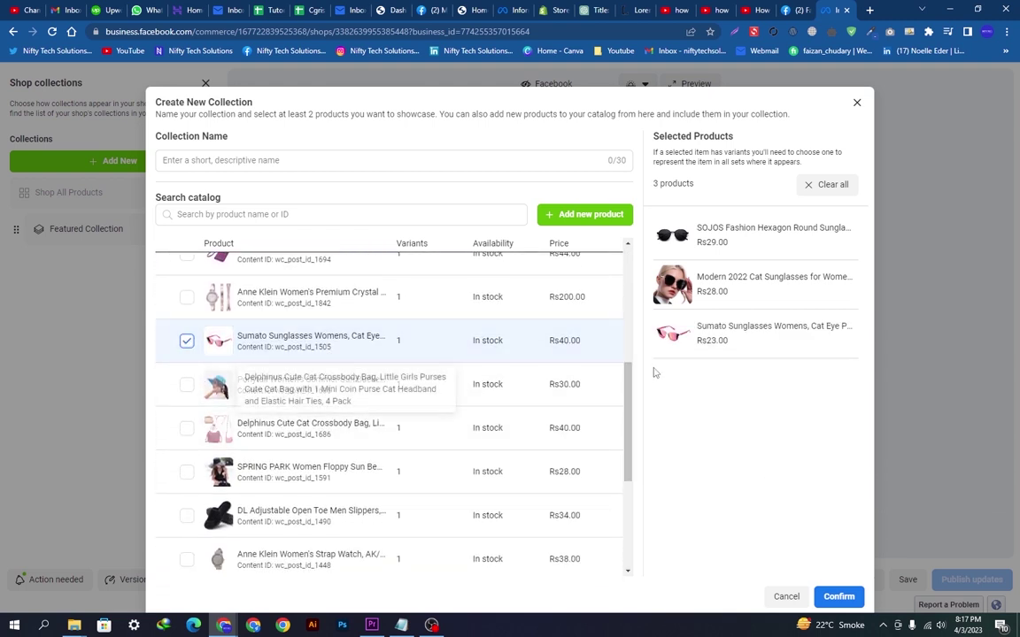
scroll(620, 424, "down", 4)
scroll(607, 511, "down", 1)
left_click(185, 330)
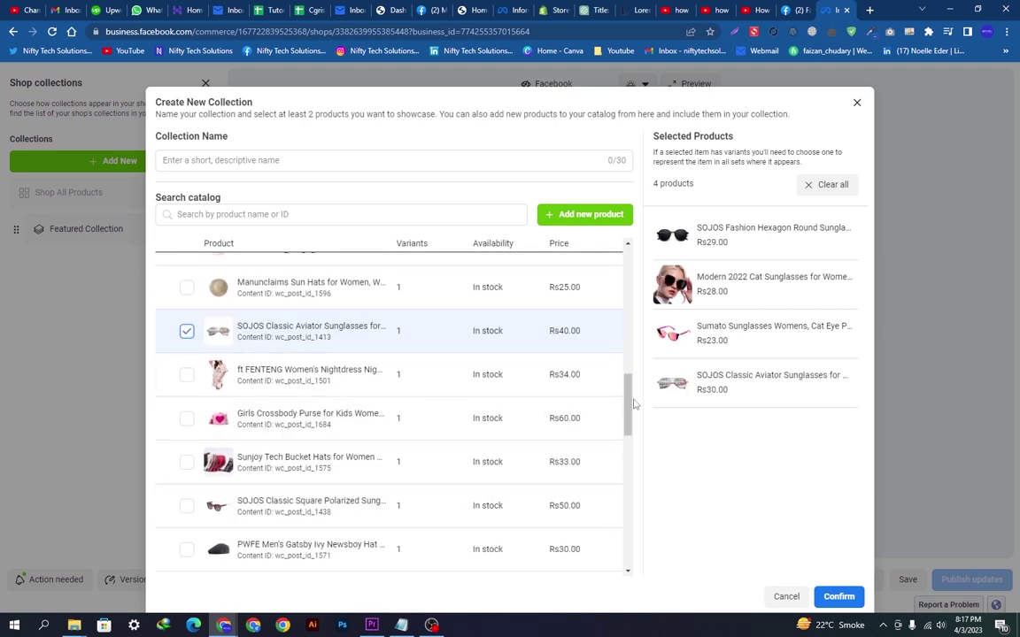
left_click(186, 505)
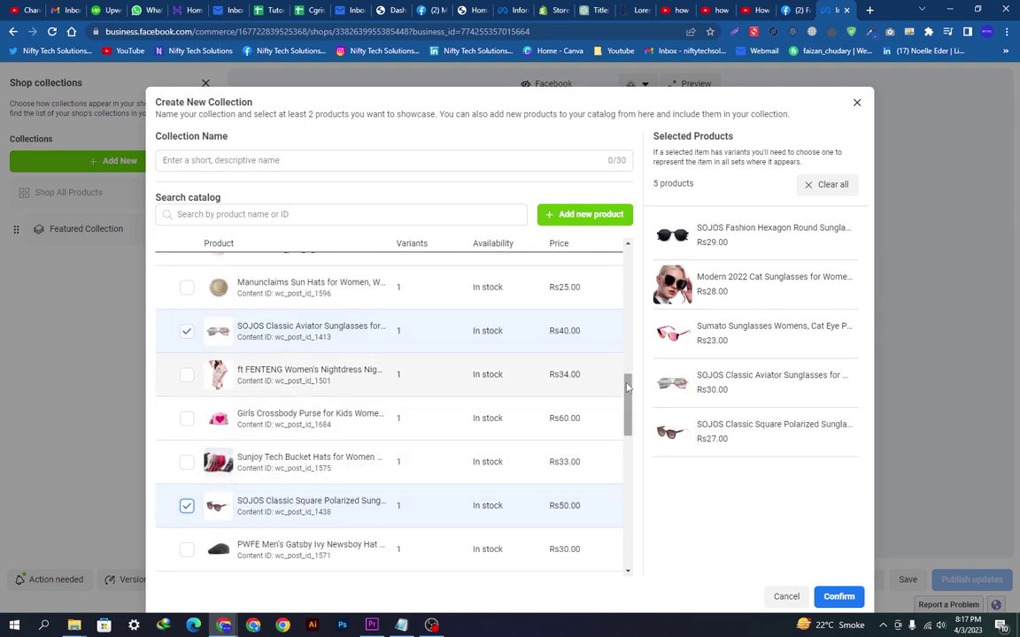
Add SOJOS Classic Round, Maxjuli, MERRY'S, LVIOE, Fancy Pink Light and 2 Pair Vintage glasses
scroll(620, 429, "down", 3)
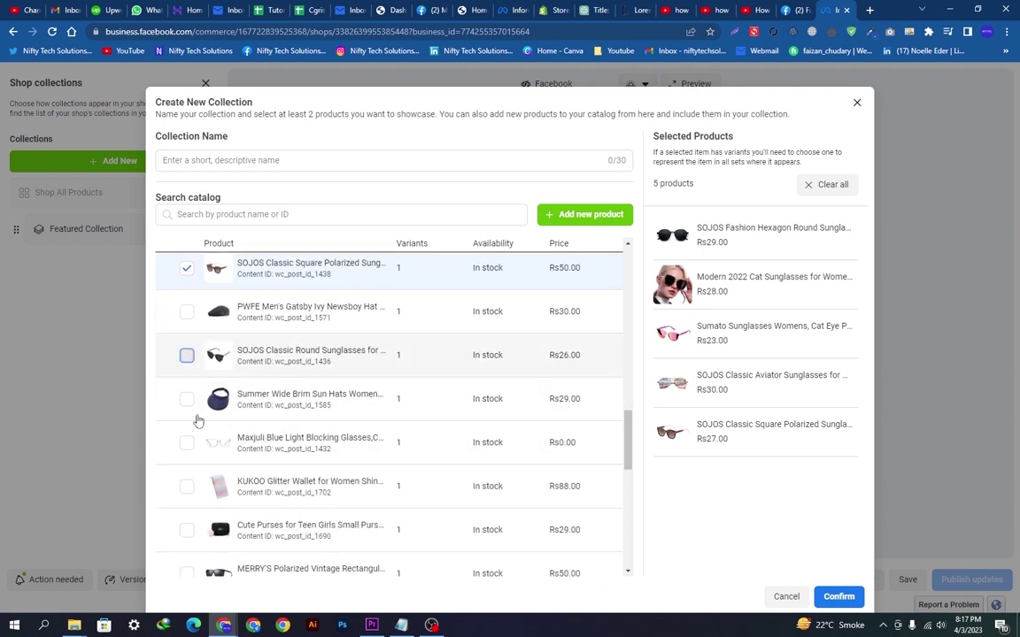
left_click(186, 355)
left_click(186, 442)
left_click(187, 573)
scroll(627, 459, "down", 2)
scroll(626, 458, "down", 3)
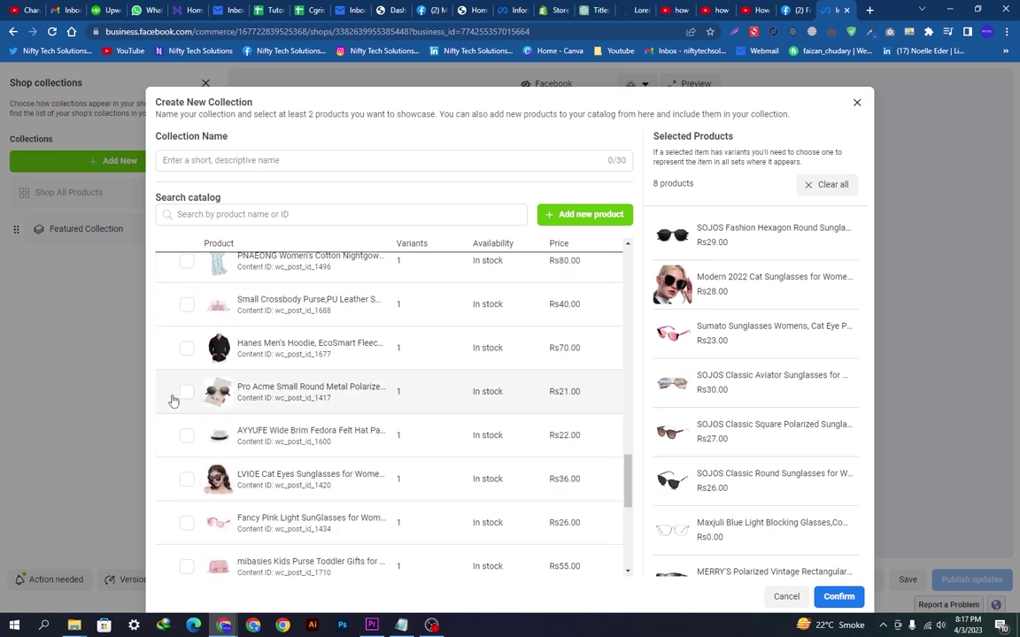
left_click(185, 478)
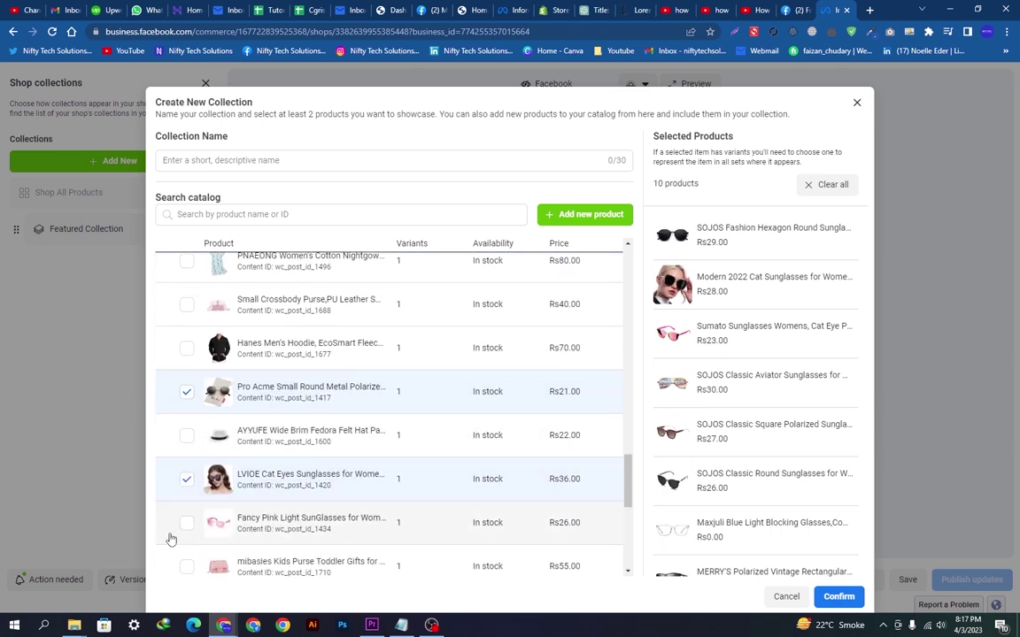
left_click(186, 522)
scroll(629, 473, "down", 3)
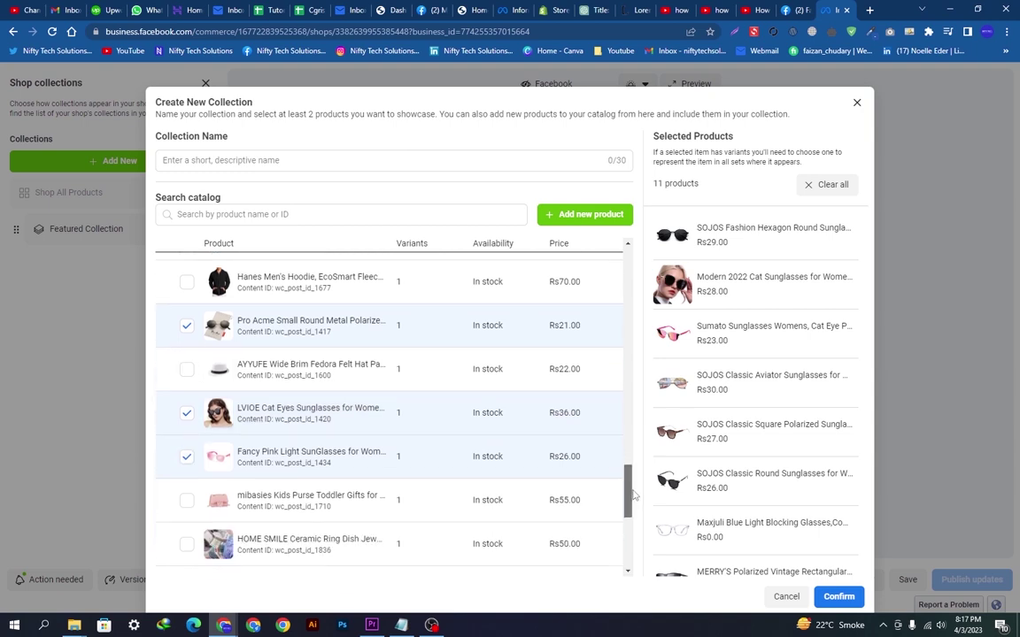
scroll(635, 511, "down", 3)
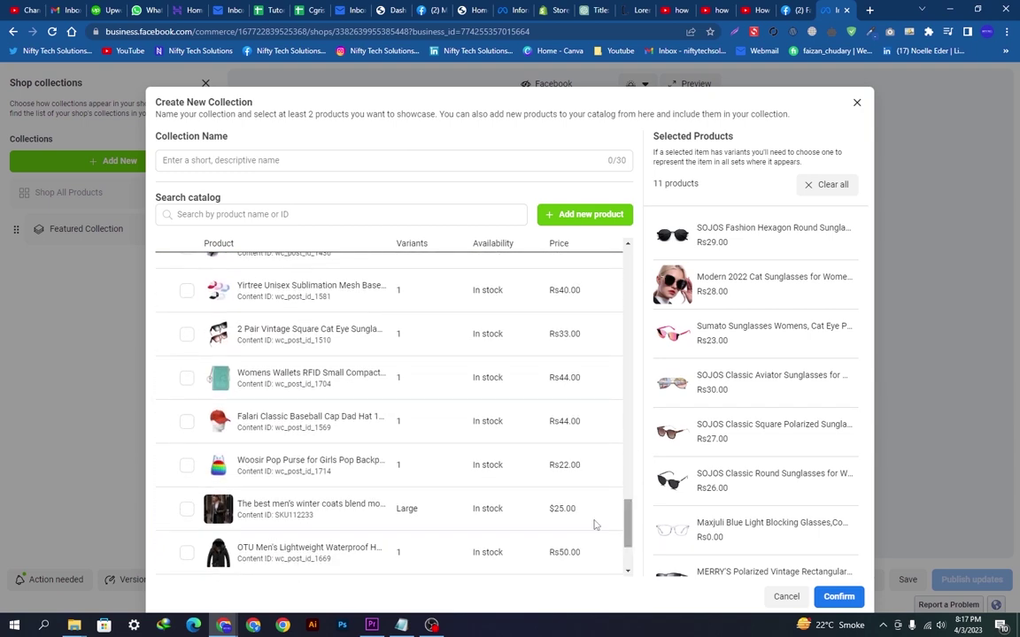
left_click(186, 334)
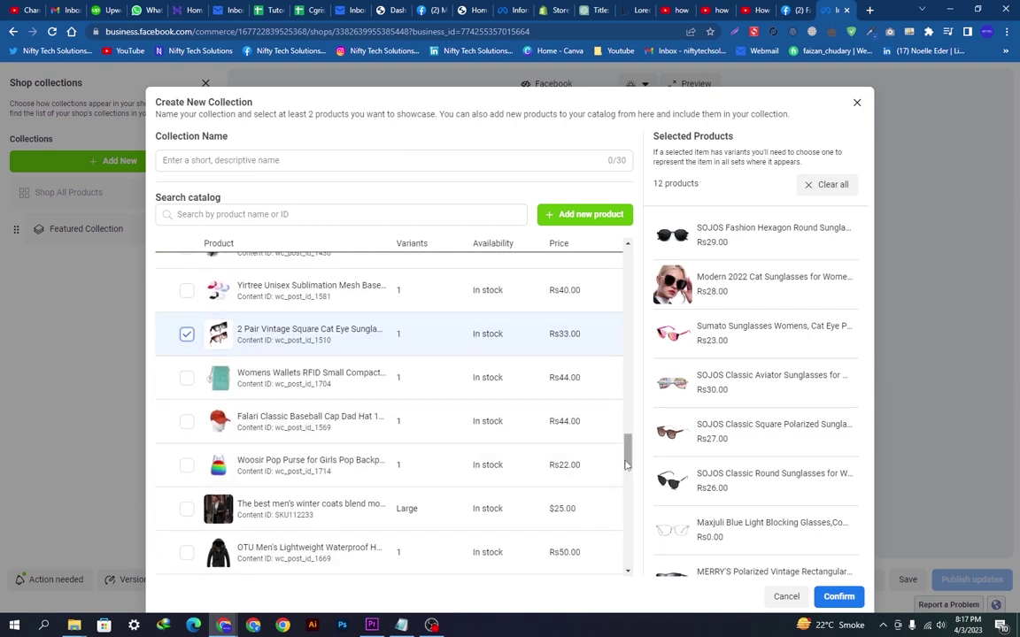
scroll(633, 420, "up", 1)
scroll(635, 418, "up", 5)
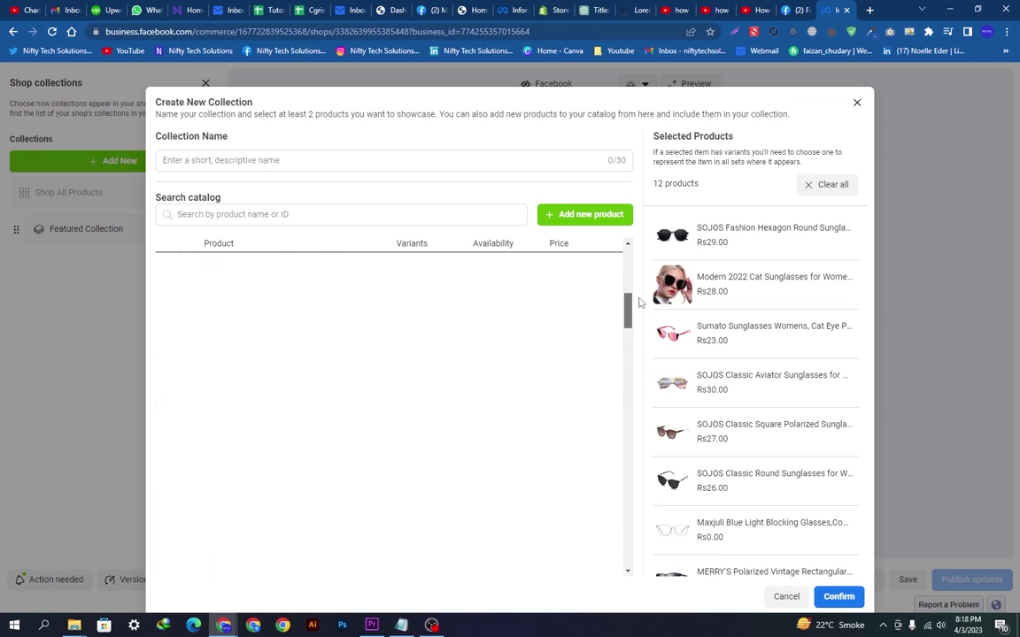
Name the 12-product collection 'Glasses Collection' and confirm it
left_click(277, 162)
type("Glasses Collection")
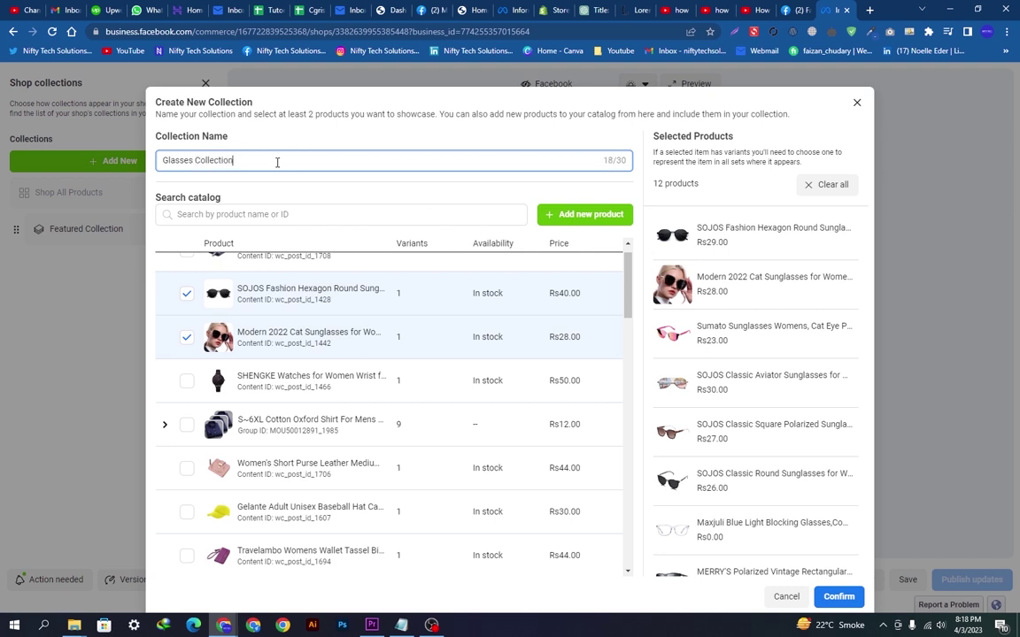
left_click(839, 596)
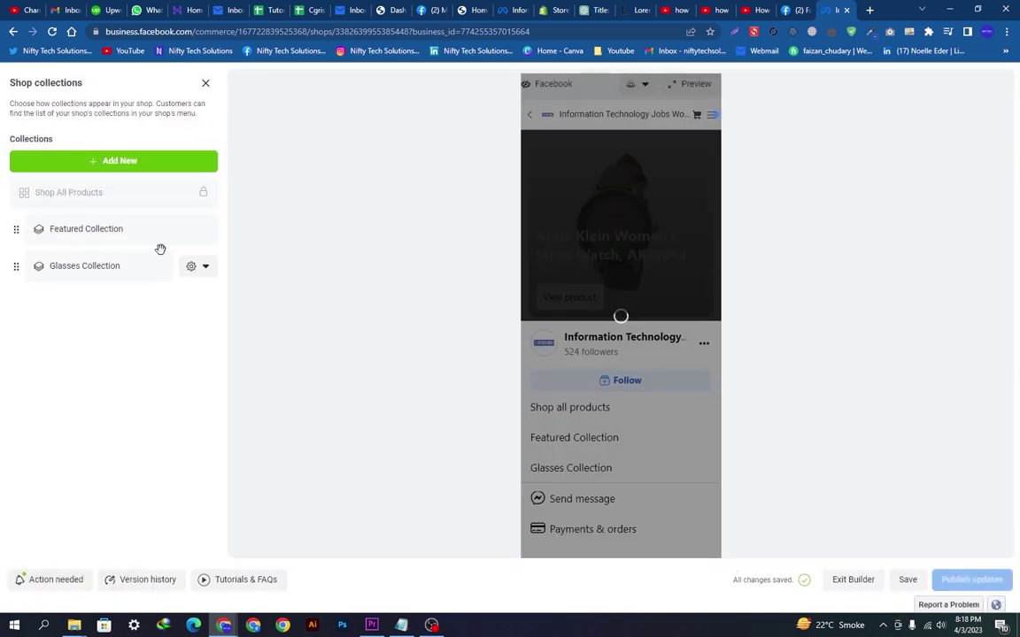
left_click(205, 230)
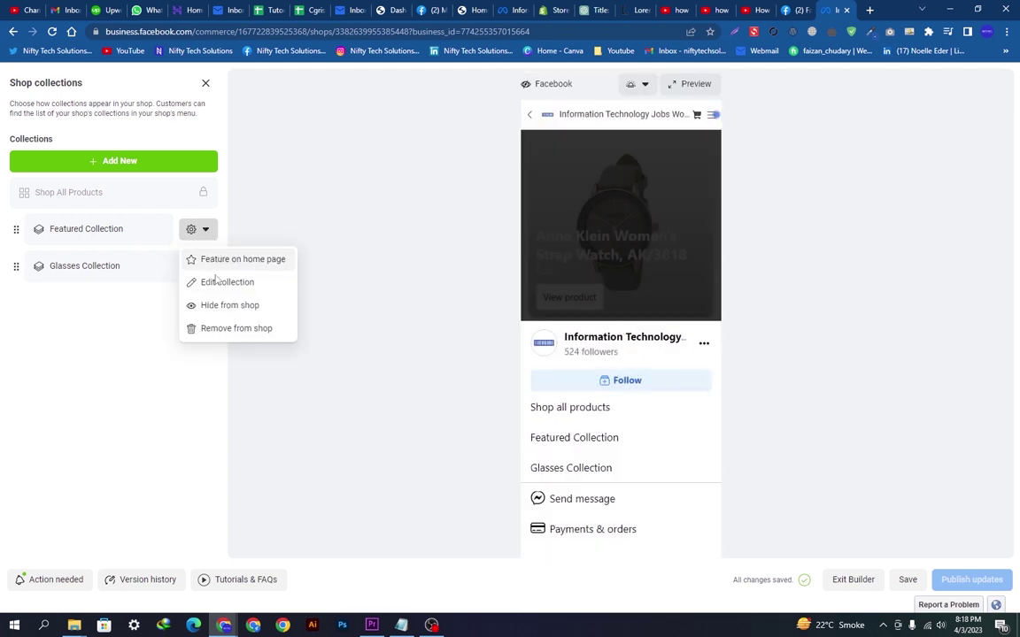
left_click(80, 329)
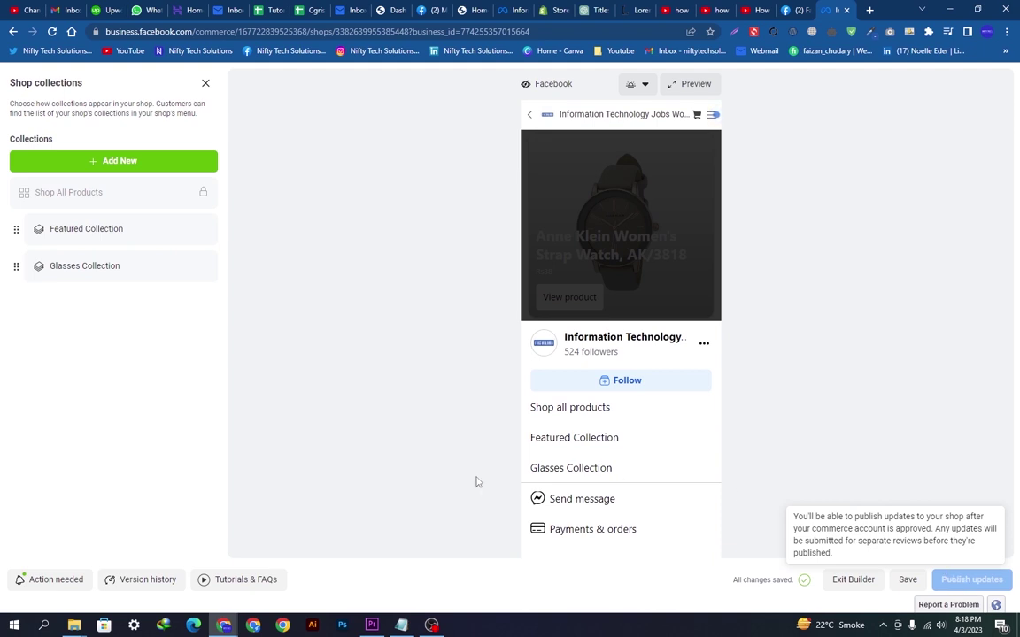
Search existing collections for 'Mixed Products', finding none, and select the typed name to copy it
left_click(135, 165)
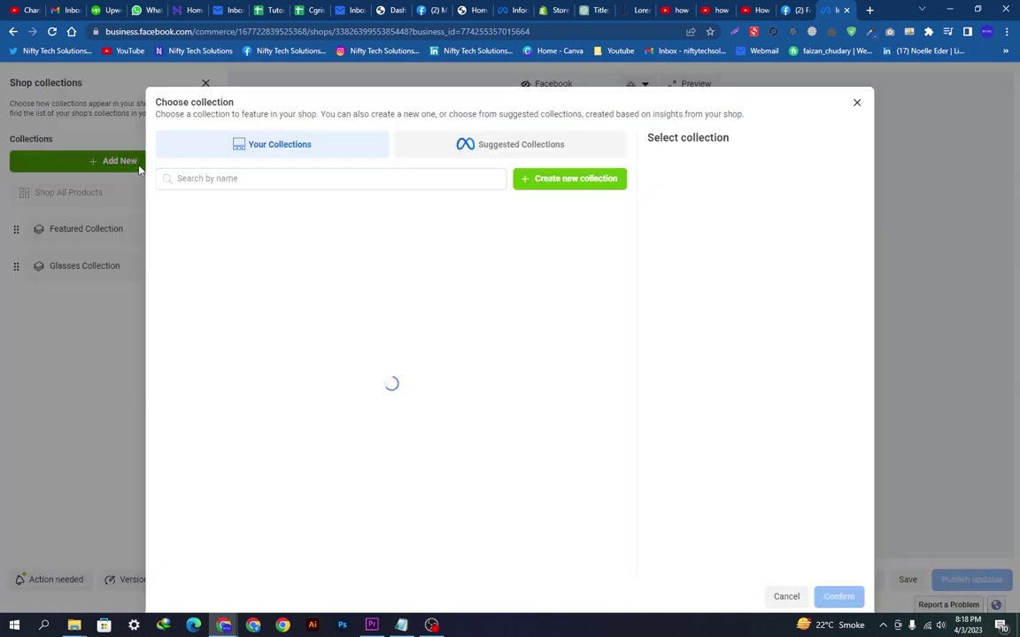
left_click(425, 180)
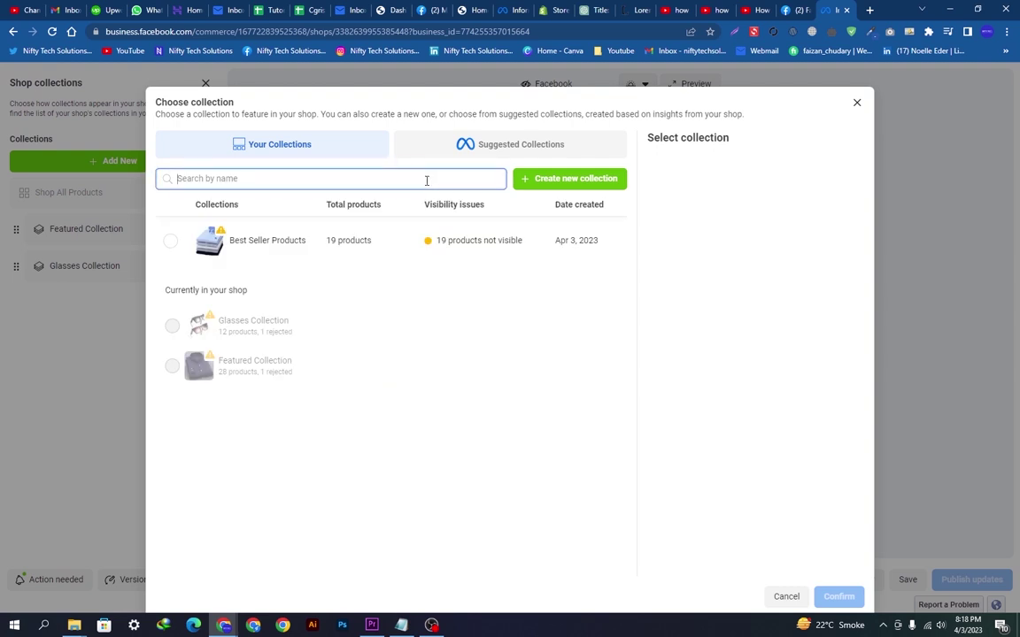
type("Mixed Products")
key("ctrl+a")
key("ctrl+c")
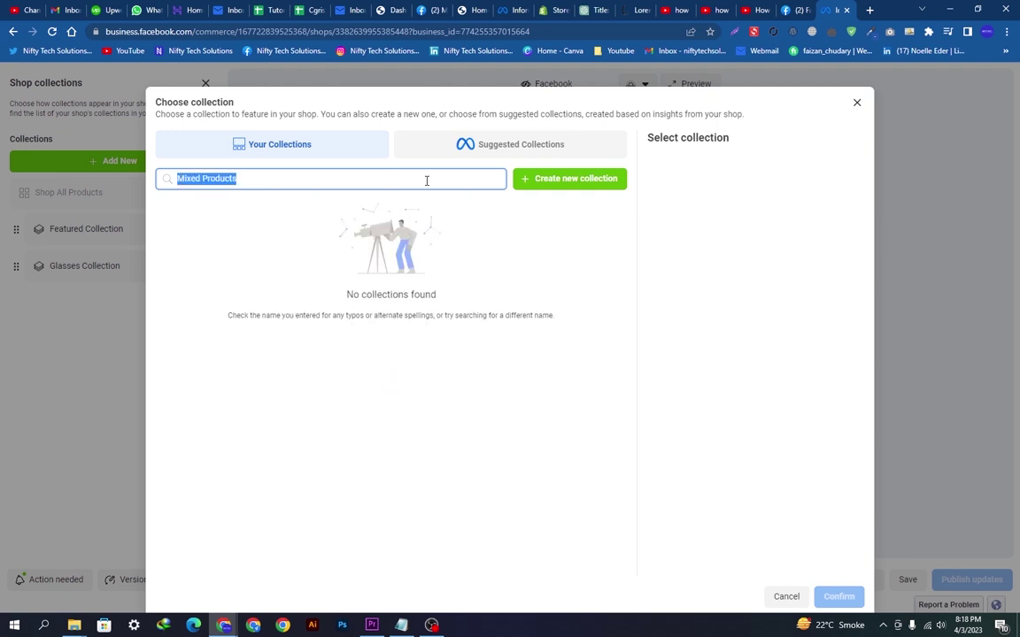
Name a new collection 'Mixed Products' and add Toughergun, SOJOS, Sunjoy, Maxjuli and KUKOO items
left_click(577, 181)
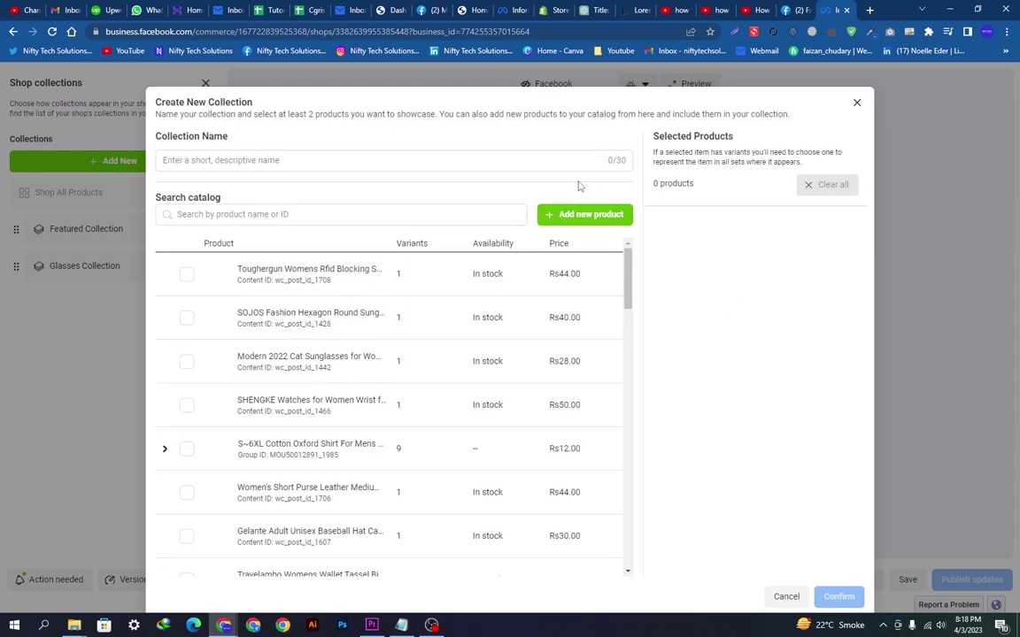
left_click(301, 159)
key("ctrl+v")
left_click(186, 274)
left_click(186, 317)
scroll(604, 387, "down", 10)
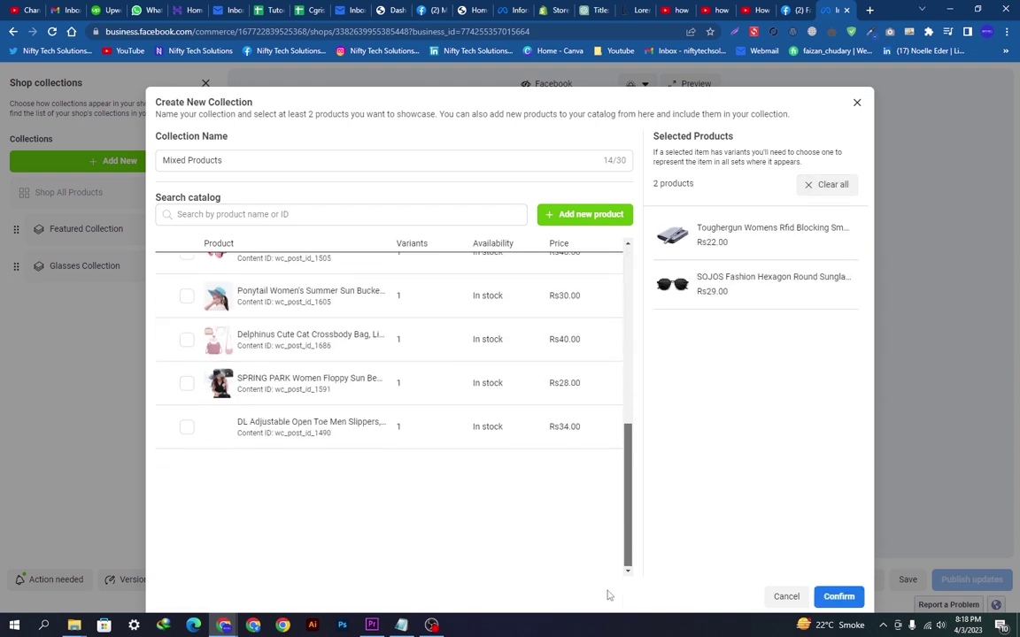
scroll(634, 373, "down", 5)
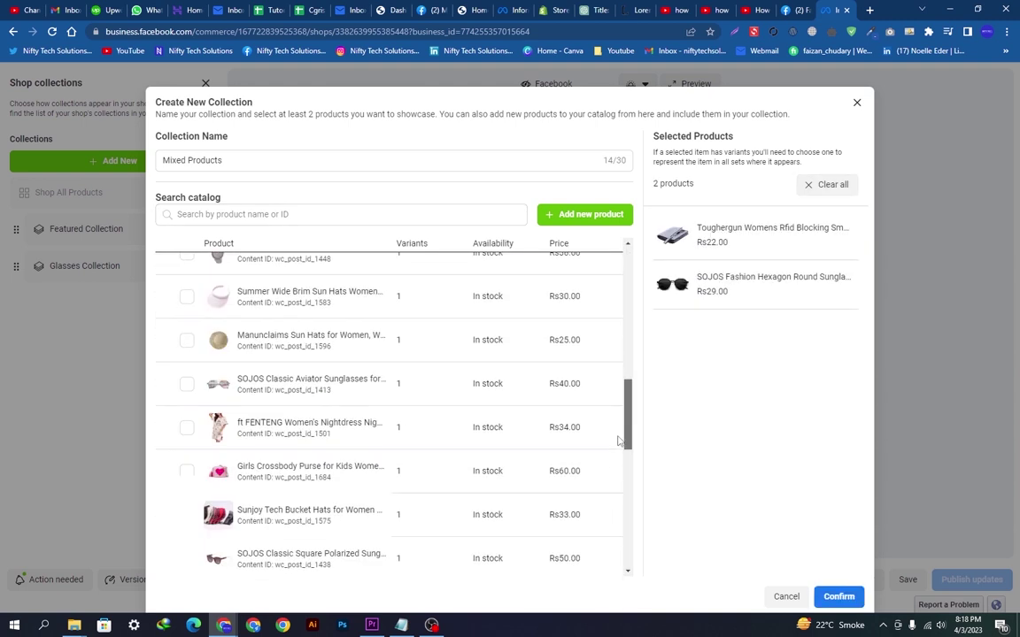
left_click(187, 342)
left_click(185, 298)
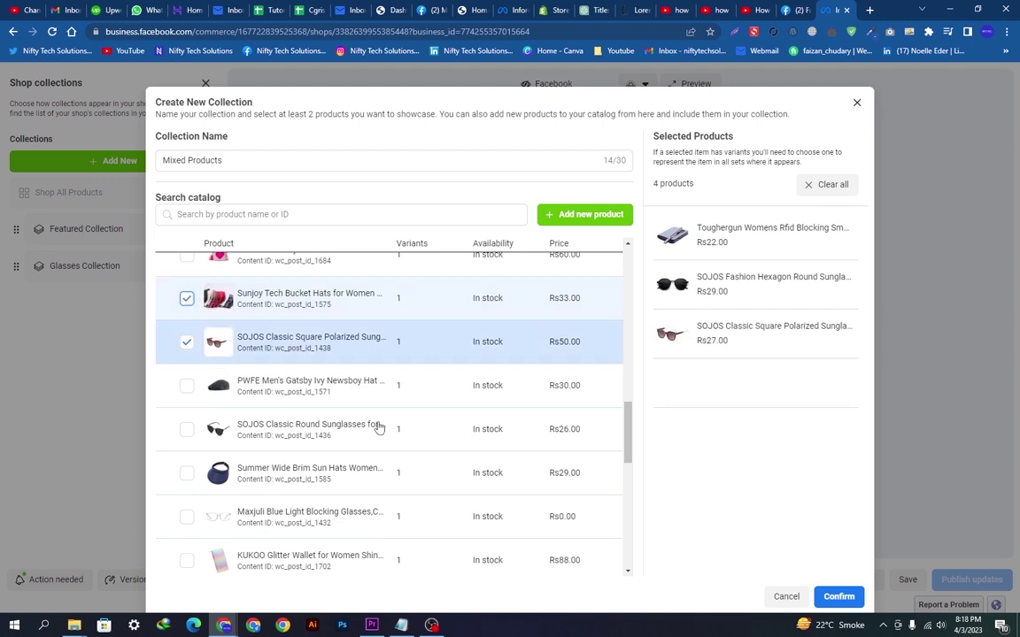
left_click(186, 517)
left_click(186, 561)
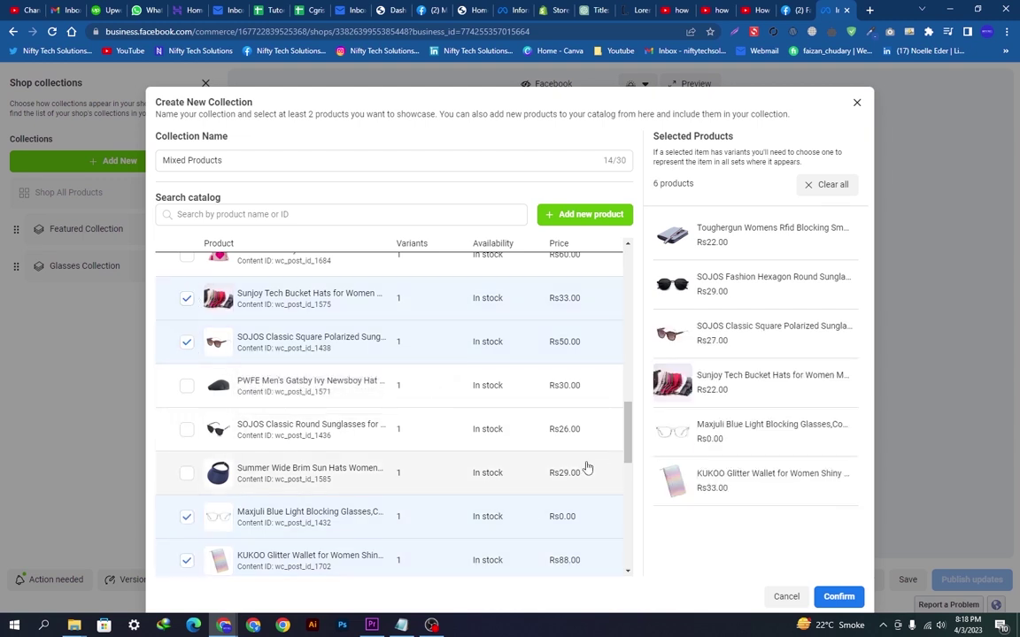
Add the slippers, mibasies kids purse, Fancy Pink, LVIOE and 2 Pair Vintage sunglasses, and Falari cap
left_click_drag(626, 421, 624, 557)
scroll(619, 563, "down", 1)
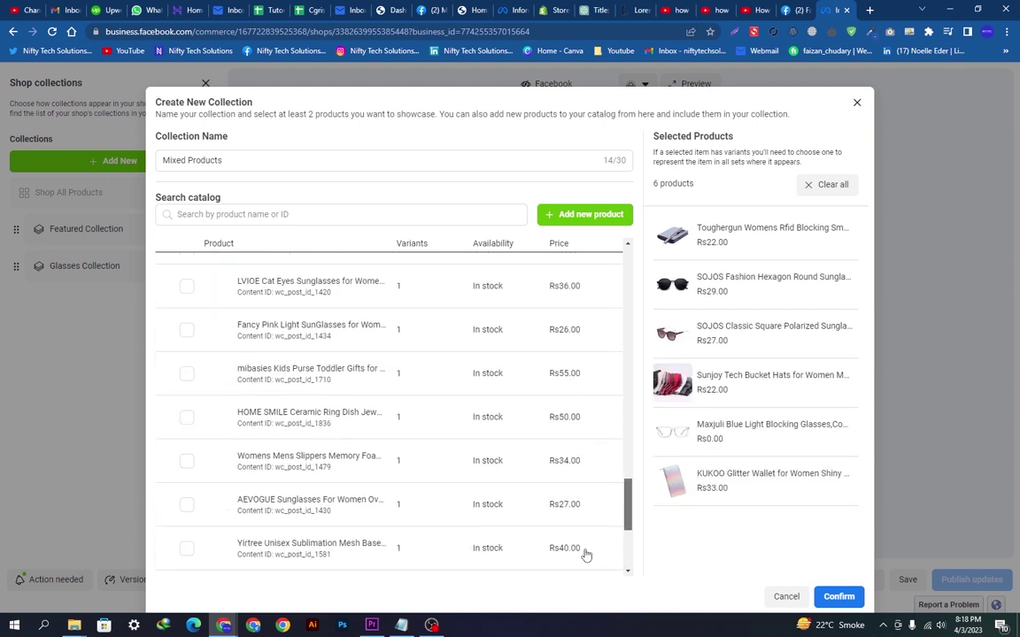
left_click(185, 460)
left_click(189, 372)
left_click(186, 373)
left_click(186, 329)
left_click(185, 286)
left_click_drag(630, 488, 628, 544)
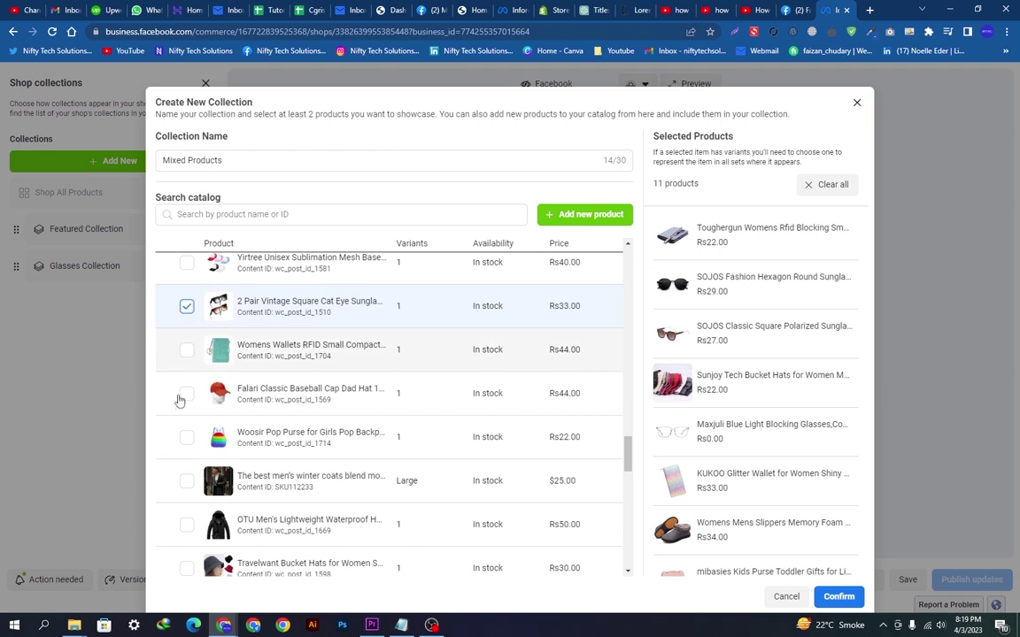
left_click(185, 393)
left_click(185, 436)
Add the Travelwant bucket hat, Sandwich Maker, SOJOS Trendy Oversized sunglasses, Cheers.US hat and Avidlove nightwear
left_click(187, 567)
left_click_drag(627, 453, 626, 520)
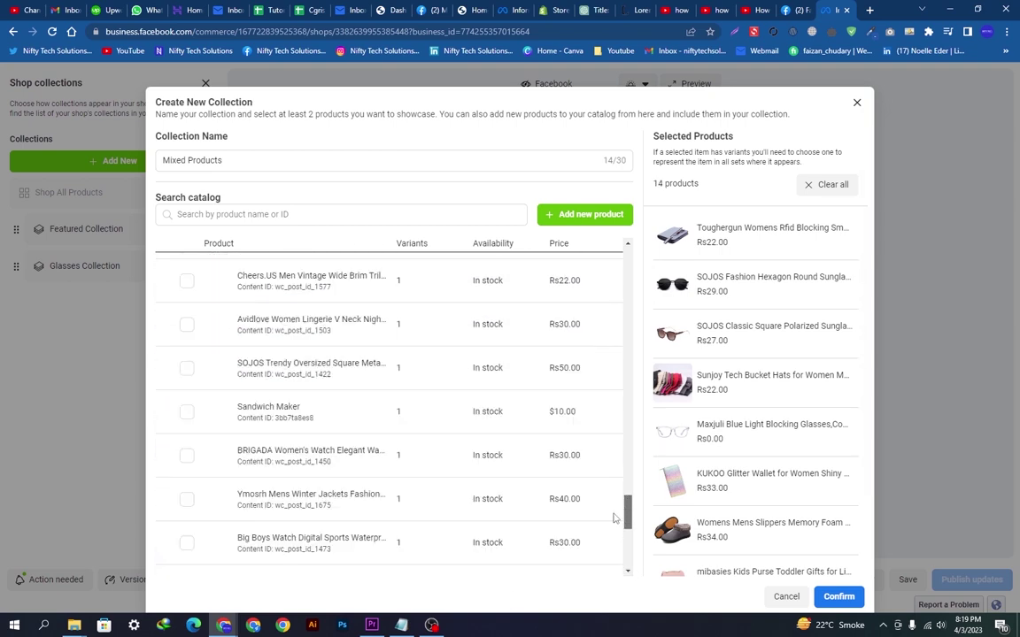
left_click(186, 412)
left_click(186, 367)
left_click(186, 280)
left_click(186, 324)
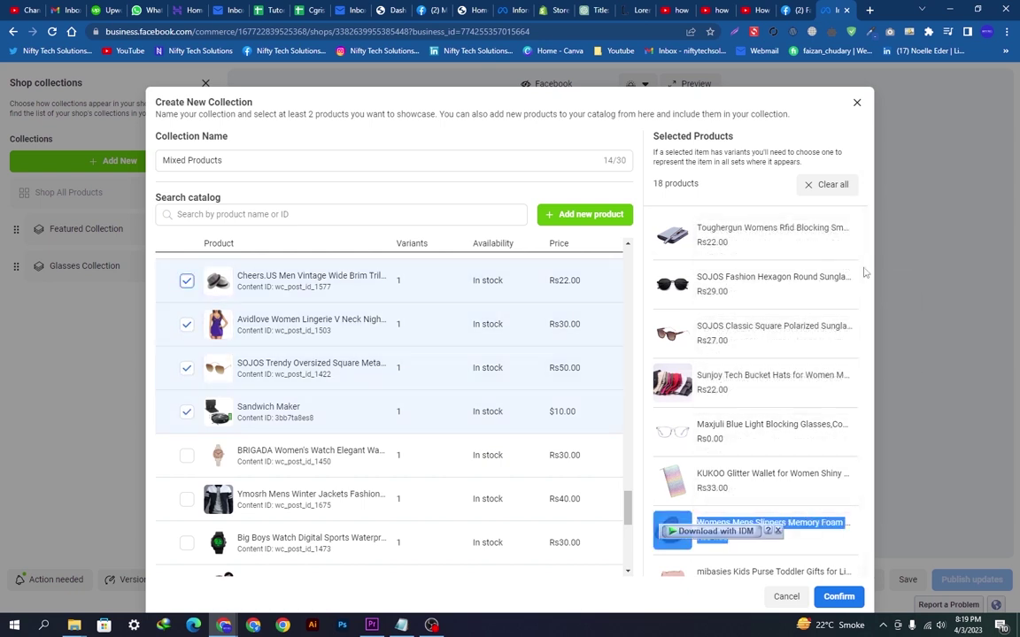
scroll(850, 443, "down", 5)
scroll(855, 490, "up", 5)
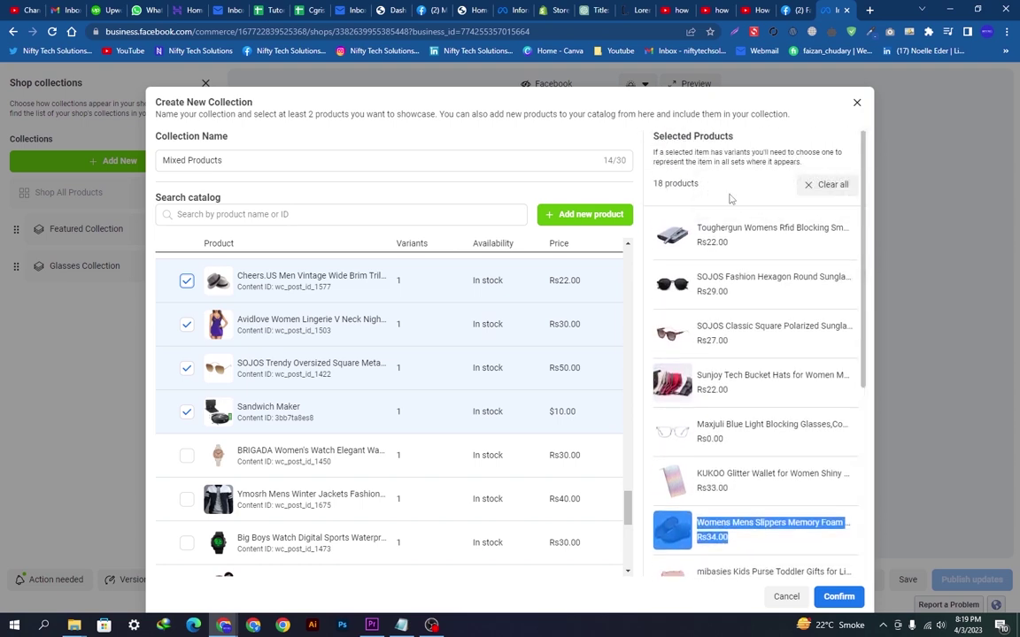
left_click(731, 198)
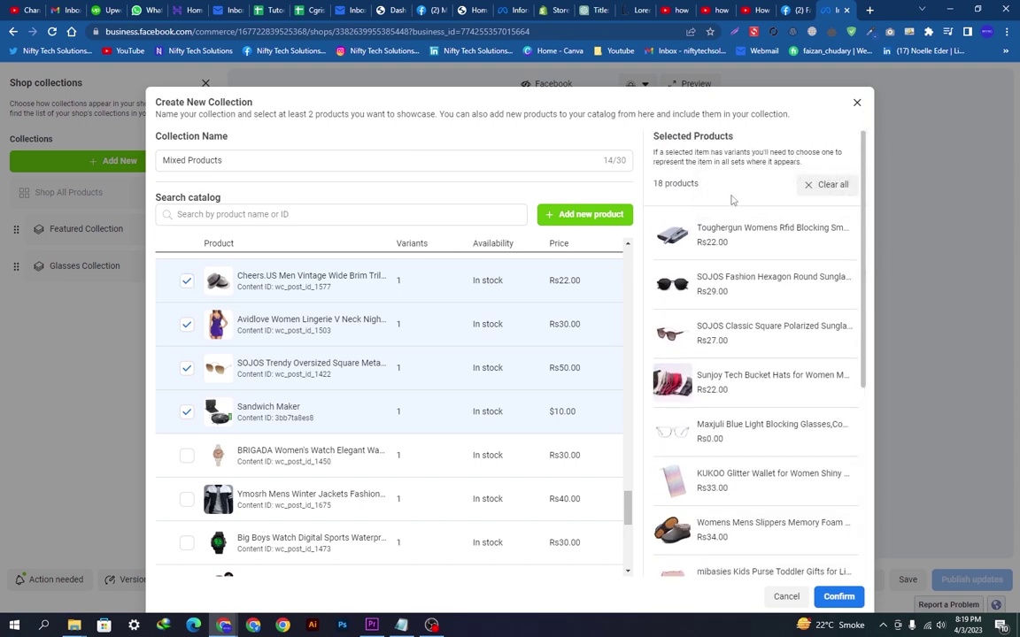
Clear all selected products, then add Sun Blocker and Travelwant straw hats, Retro and Joopin sunglasses, BRIGADA watch
left_click(823, 187)
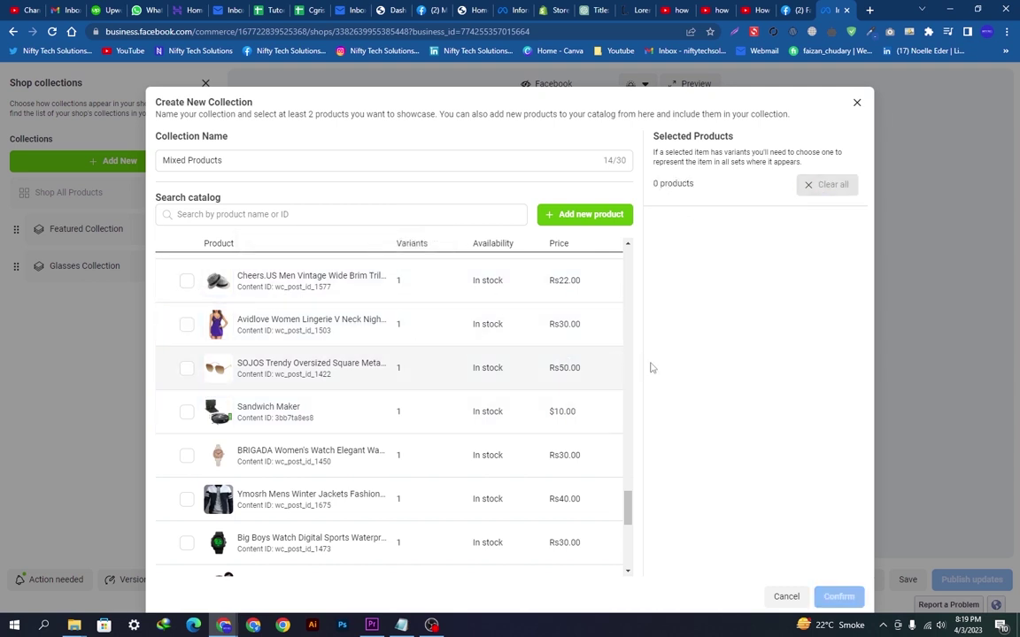
scroll(633, 531, "down", 1)
scroll(633, 548, "down", 5)
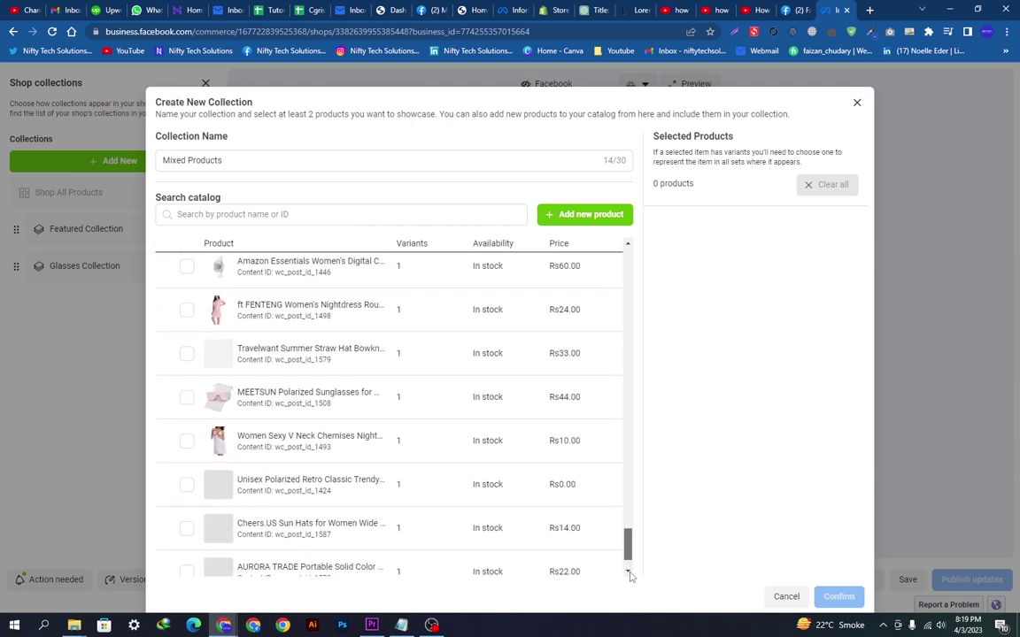
left_click(185, 554)
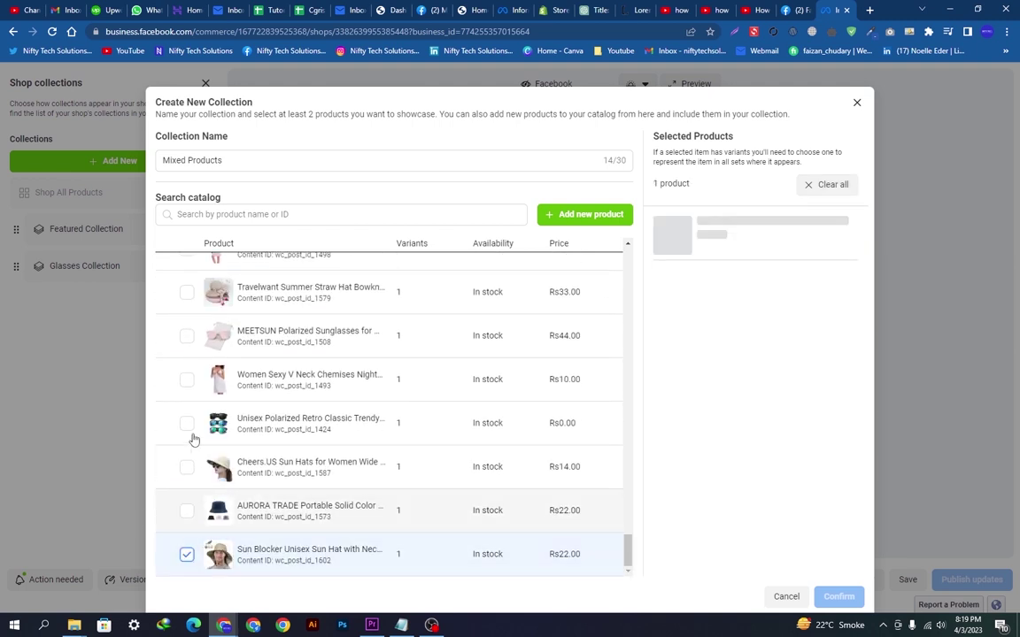
left_click(186, 425)
left_click(186, 293)
scroll(221, 453, "down", 5)
left_click(186, 468)
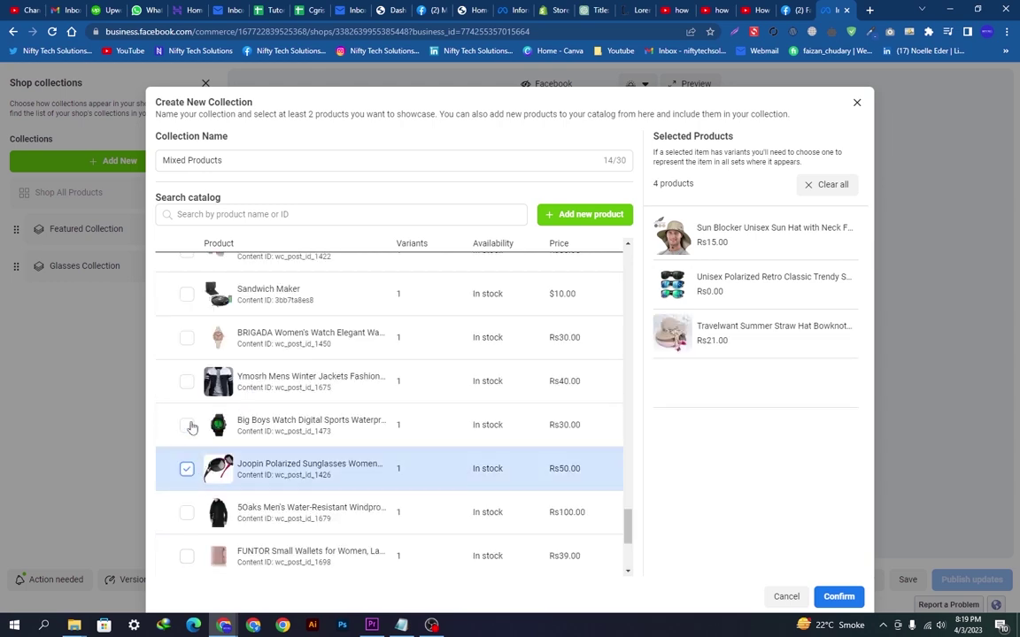
left_click(191, 350)
Add Travelwant and Wide Brim hats, Fancy Pink, SOJOS Round and Modern 2022 sunglasses, SHENGKE watch, shirt, purse, Toughergun
scroll(239, 375, "up", 3)
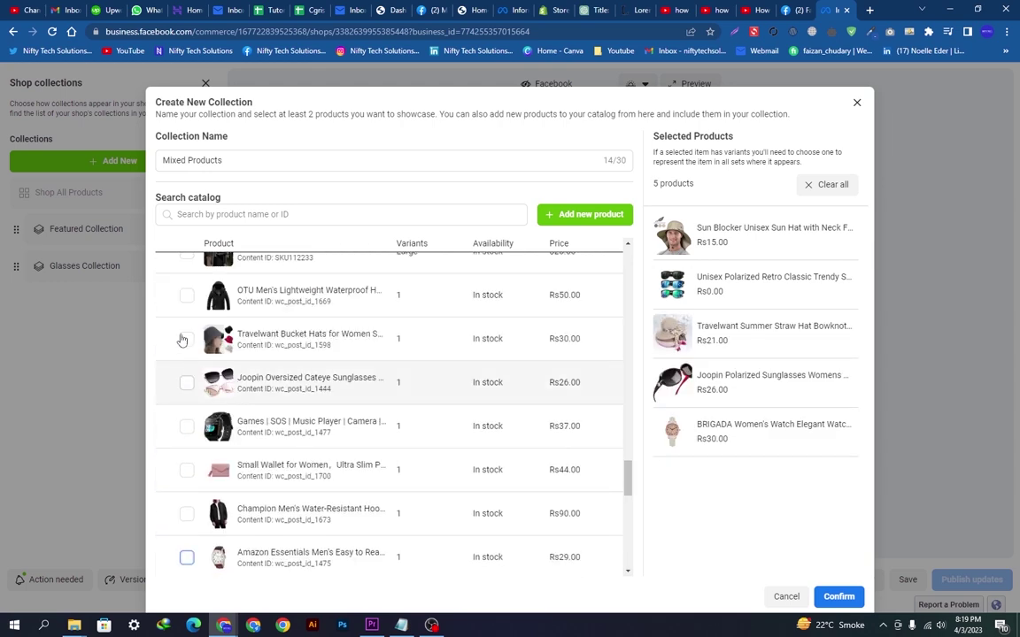
left_click(186, 340)
scroll(187, 346, "up", 3)
left_click(186, 345)
scroll(186, 341, "down", 3)
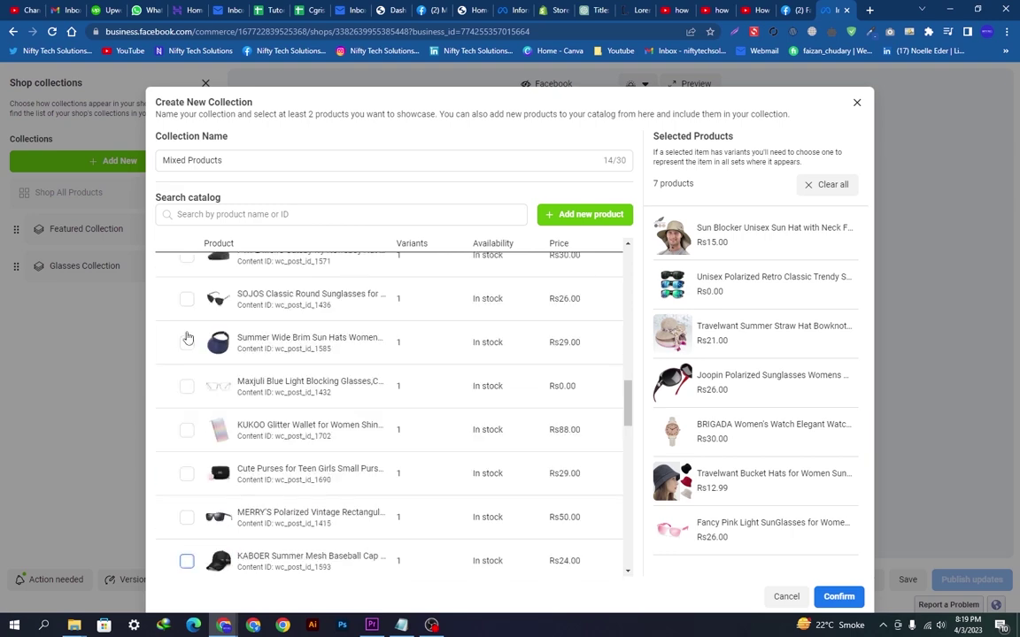
left_click(186, 339)
left_click(187, 300)
scroll(164, 381, "up", 3)
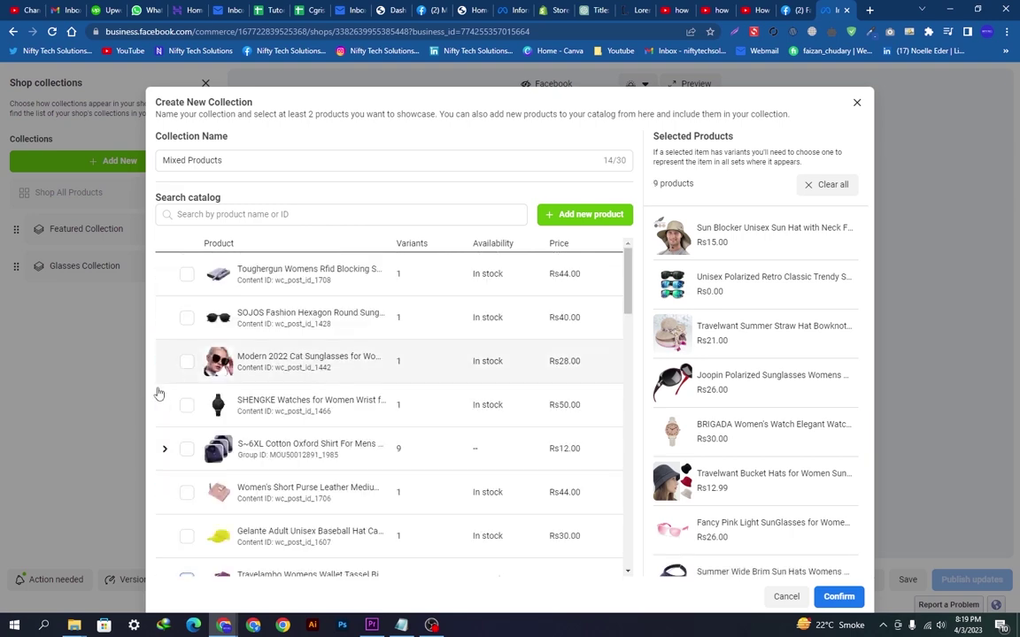
left_click(186, 361)
left_click(185, 404)
left_click(186, 448)
left_click(185, 492)
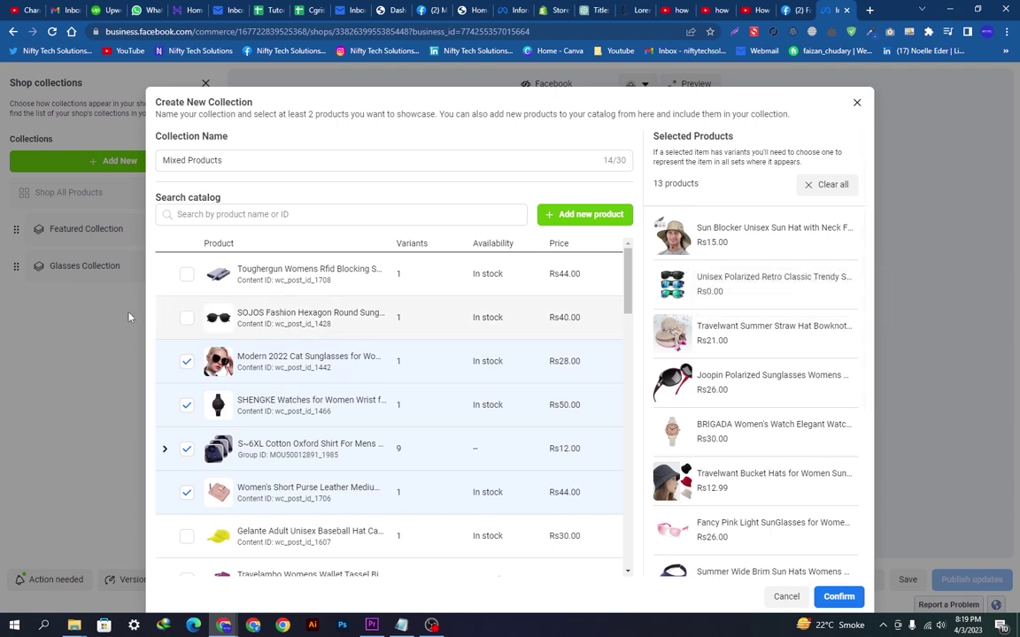
left_click(185, 273)
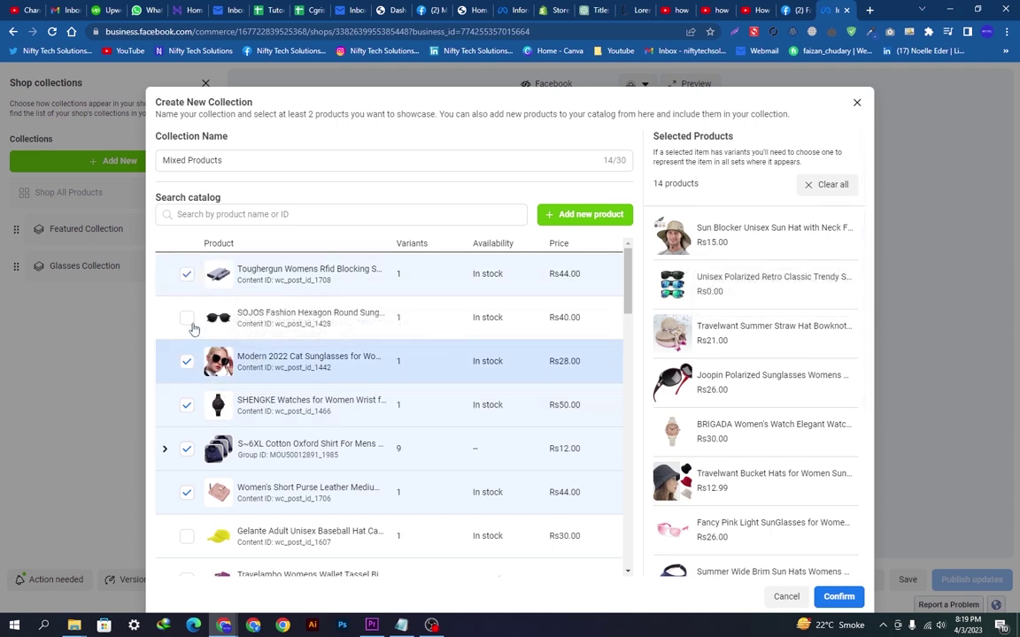
Add the Wide Brim hat, Anne Klein, DL Adjustable, SPRING PARK, Manunclaims, SOJOS, slippers, AEVOGUE sunglasses and Yirtree cap
scroll(268, 501, "down", 5)
left_click(185, 403)
left_click(186, 359)
left_click(186, 316)
left_click(186, 272)
left_click(186, 447)
left_click(187, 490)
scroll(301, 531, "down", 5)
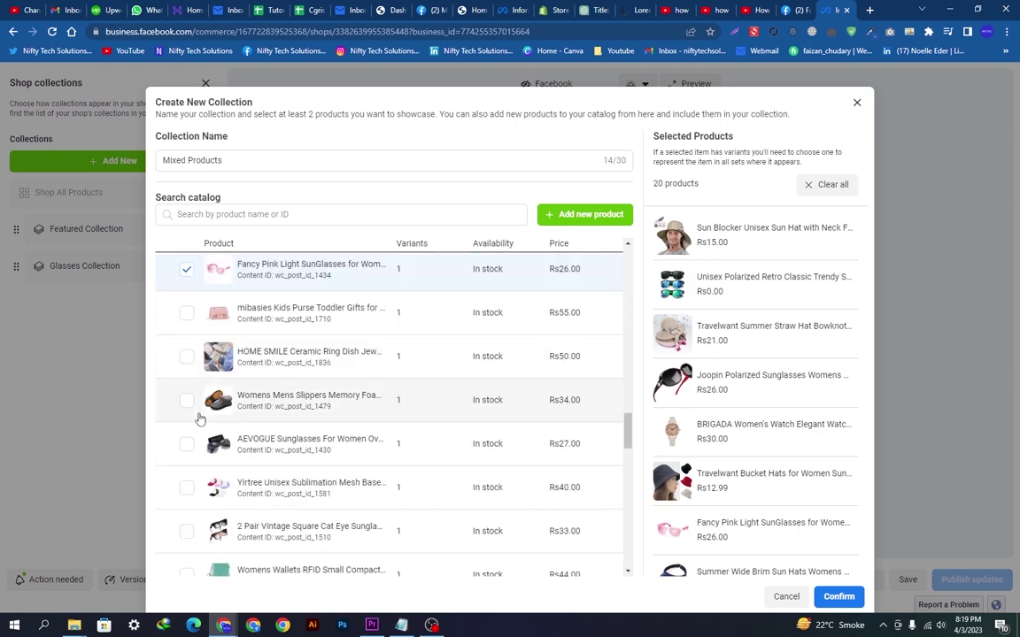
left_click(187, 400)
left_click(186, 444)
left_click(187, 486)
Add the Champion and Amazon Essentials products and the PUMA Kids' Rise Trifold Wallet, reaching 26 products
scroll(188, 466, "down", 5)
left_click(186, 442)
left_click(187, 485)
scroll(301, 544, "down", 5)
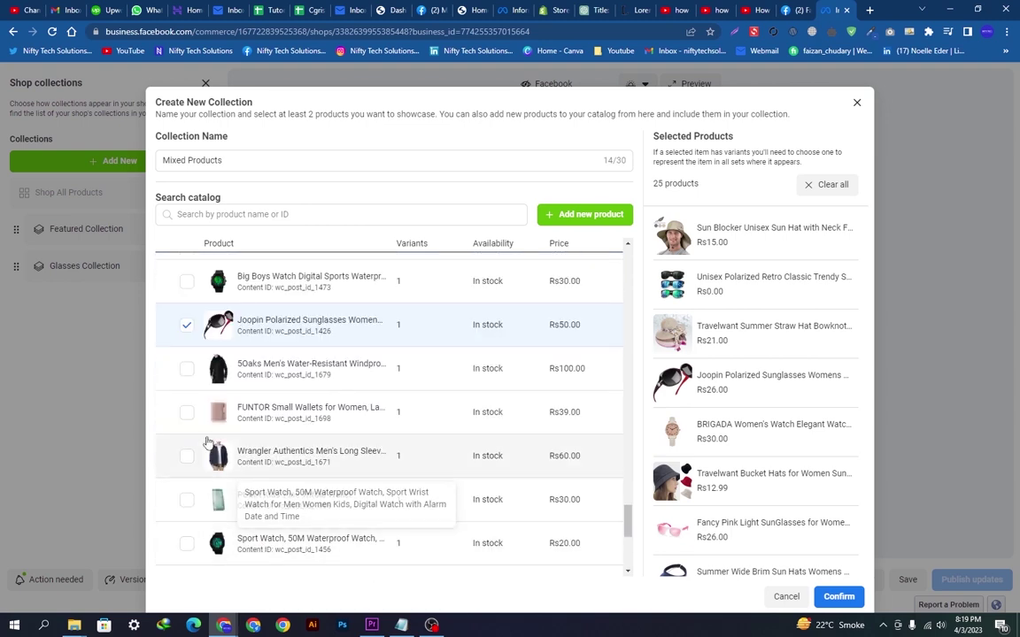
left_click(186, 501)
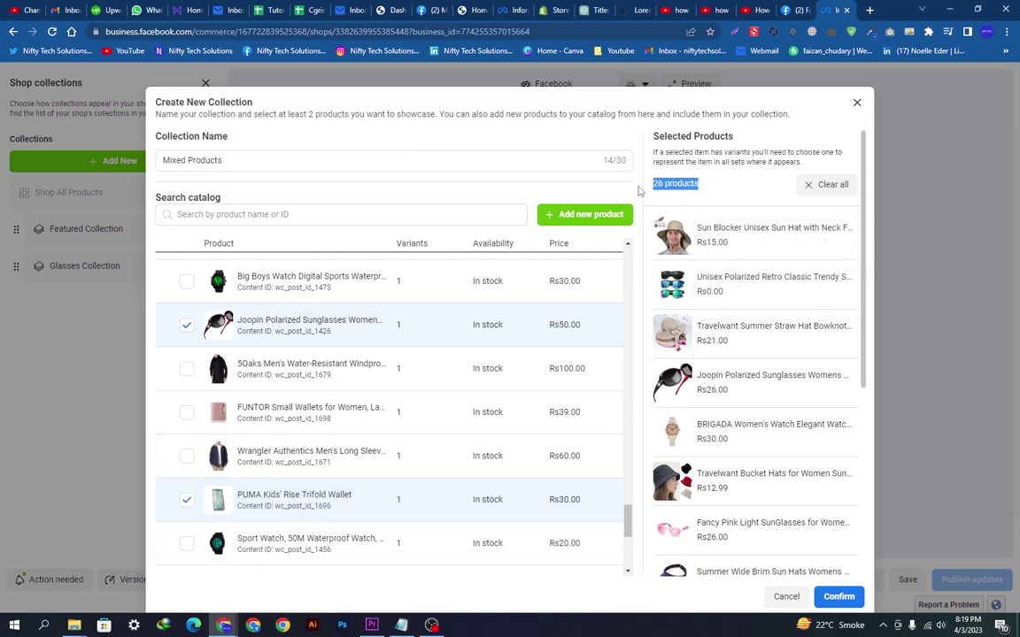
left_click_drag(646, 190, 152, 191)
left_click(705, 203)
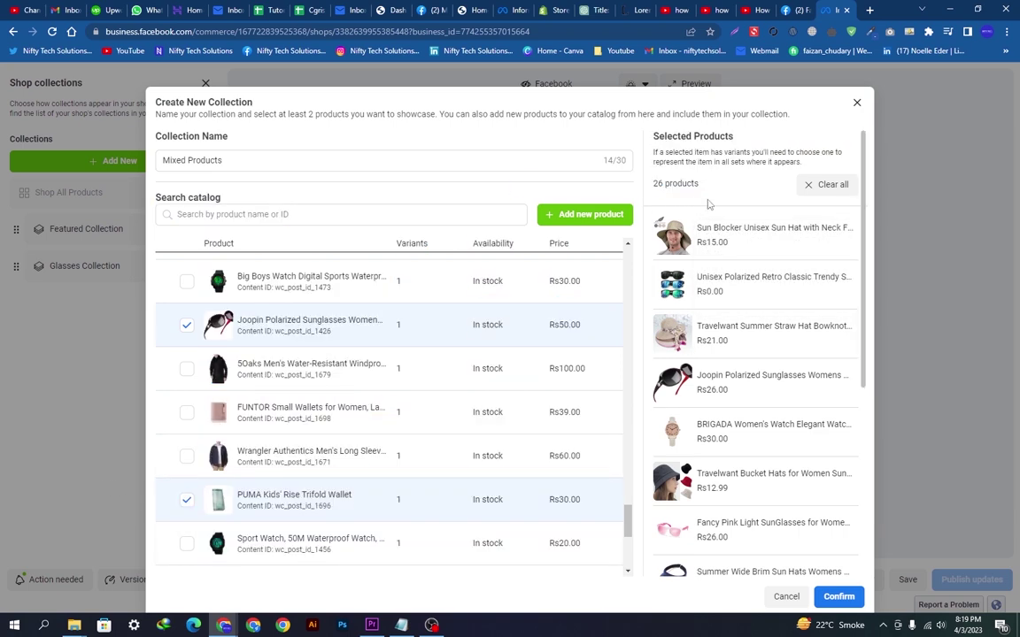
Confirm the 26-product Mixed Products collection and open the urgent publishing errors list
left_click(844, 598)
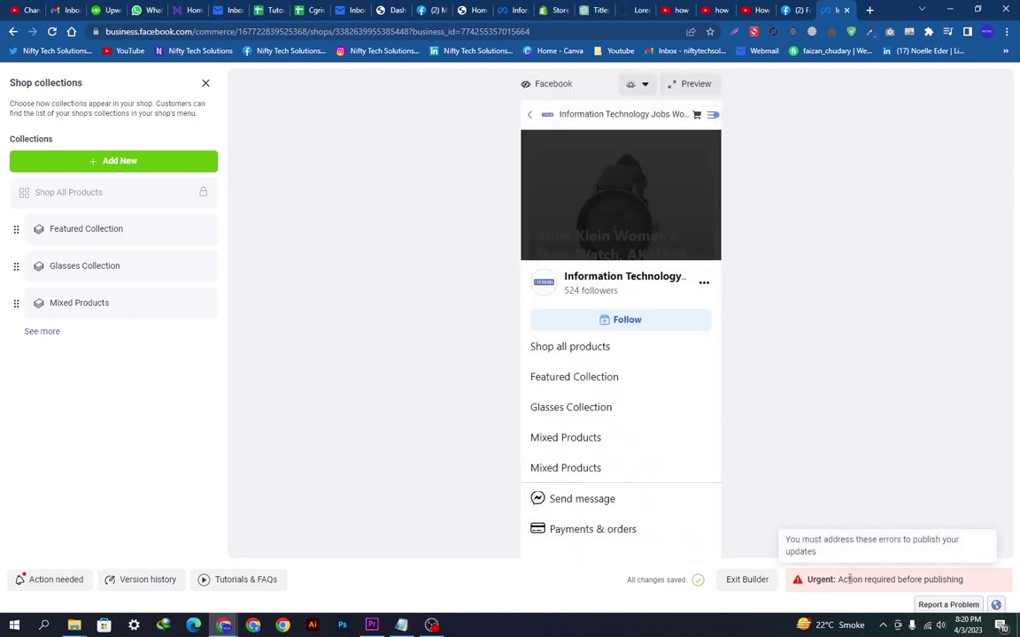
double_click(820, 580)
triple_click(870, 581)
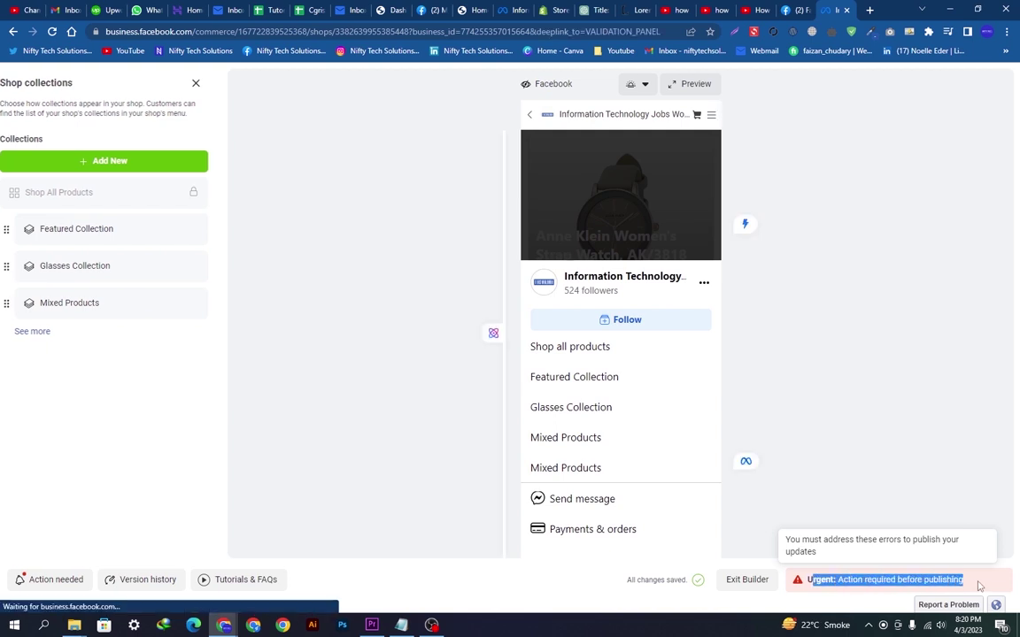
left_click_drag(978, 586, 784, 540)
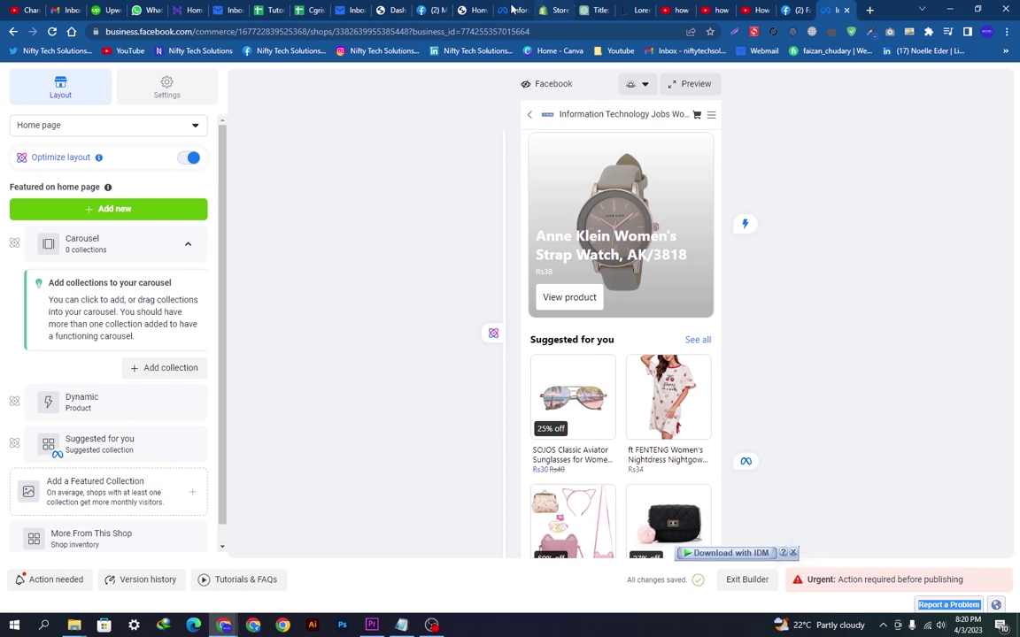
left_click(511, 10)
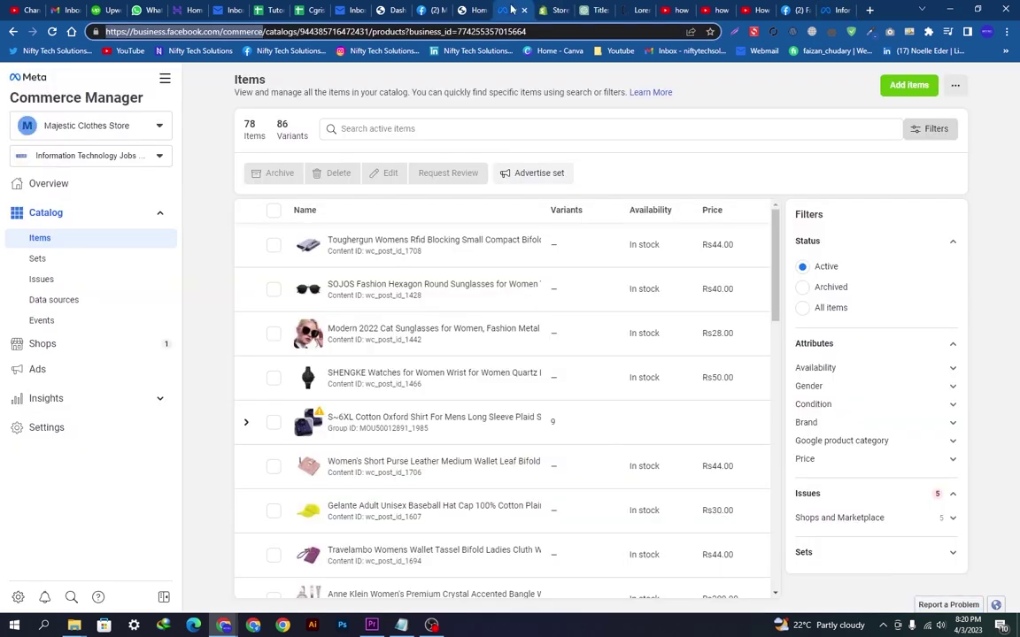
left_click(55, 193)
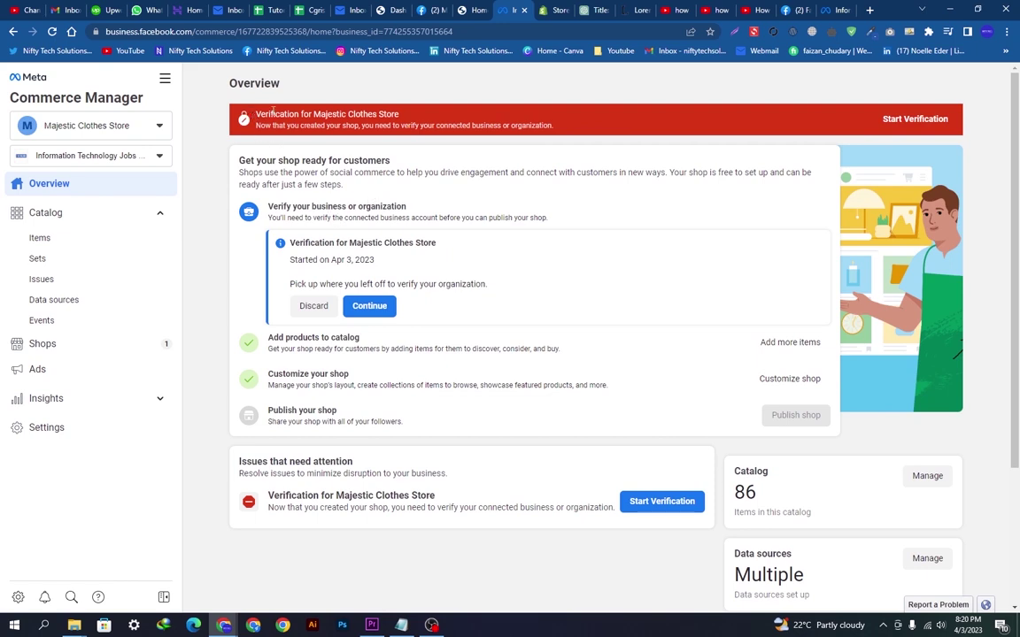
triple_click(272, 110)
left_click_drag(391, 115, 452, 115)
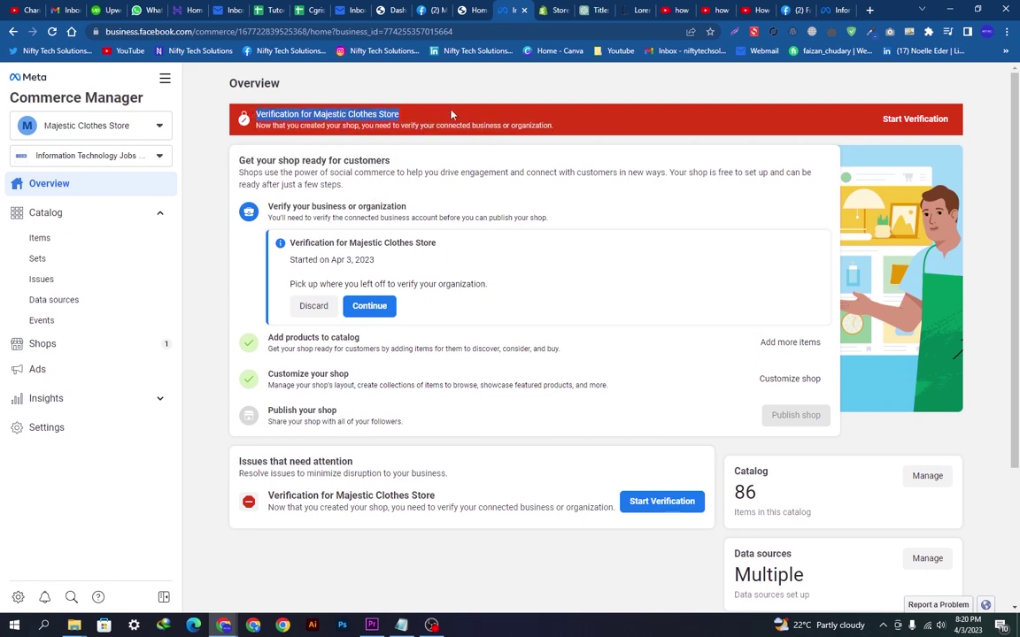
left_click(830, 8)
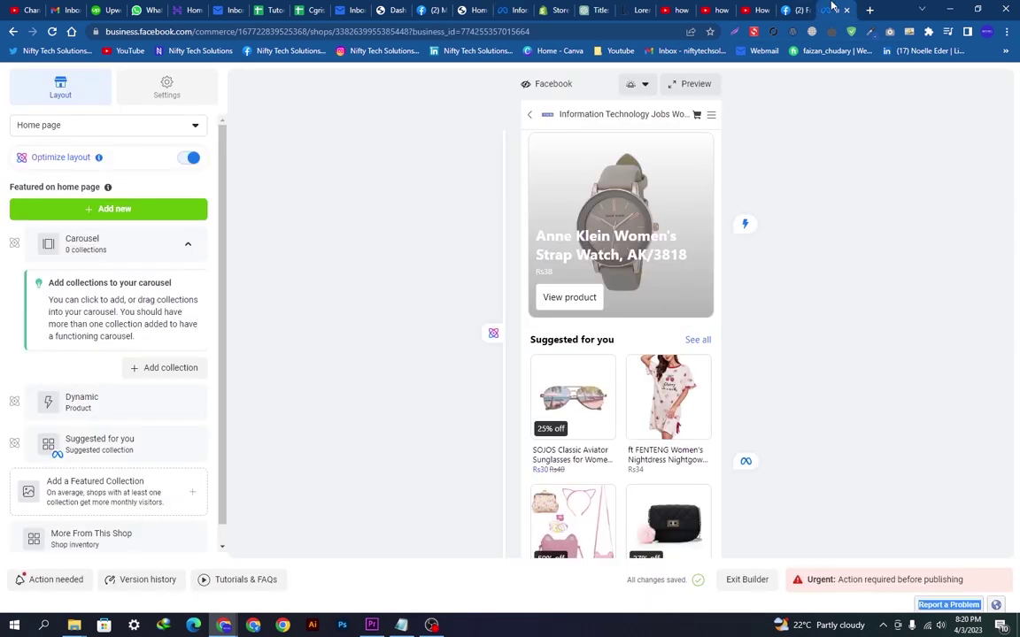
left_click(509, 10)
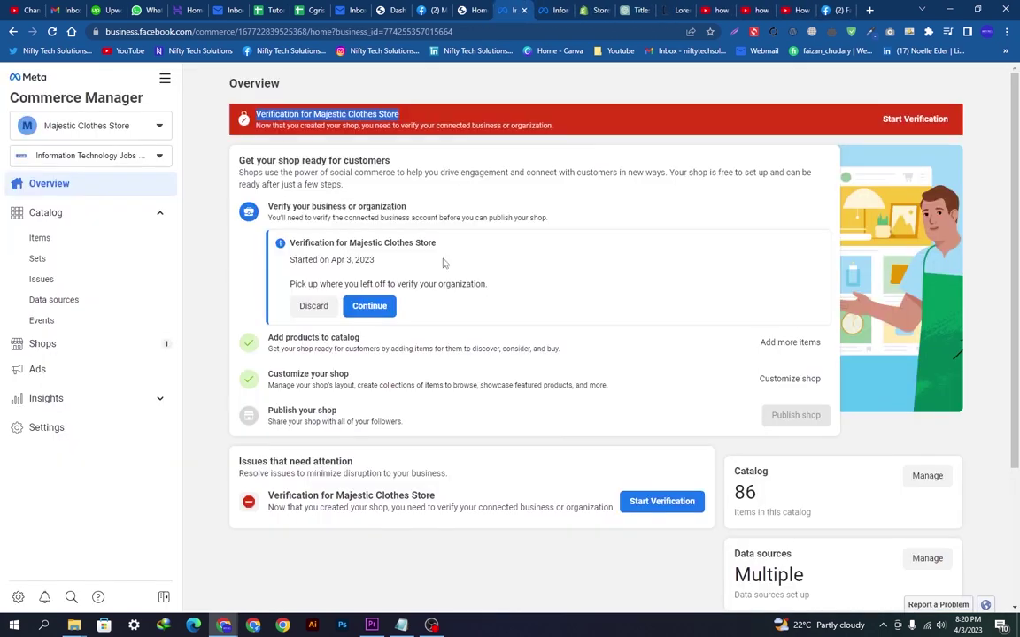
left_click(554, 10)
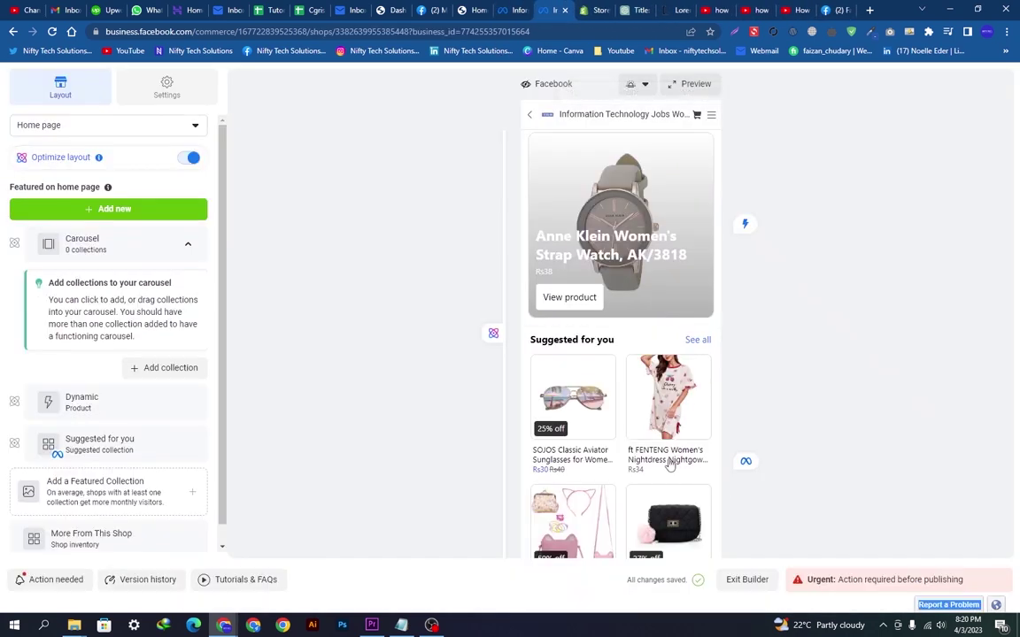
scroll(630, 444, "down", 5)
scroll(630, 443, "up", 5)
scroll(632, 432, "down", 1)
scroll(621, 402, "down", 3)
scroll(644, 310, "up", 4)
Preview the shop in the Facebook app view in dark mode, scroll through it, then close it
left_click(696, 84)
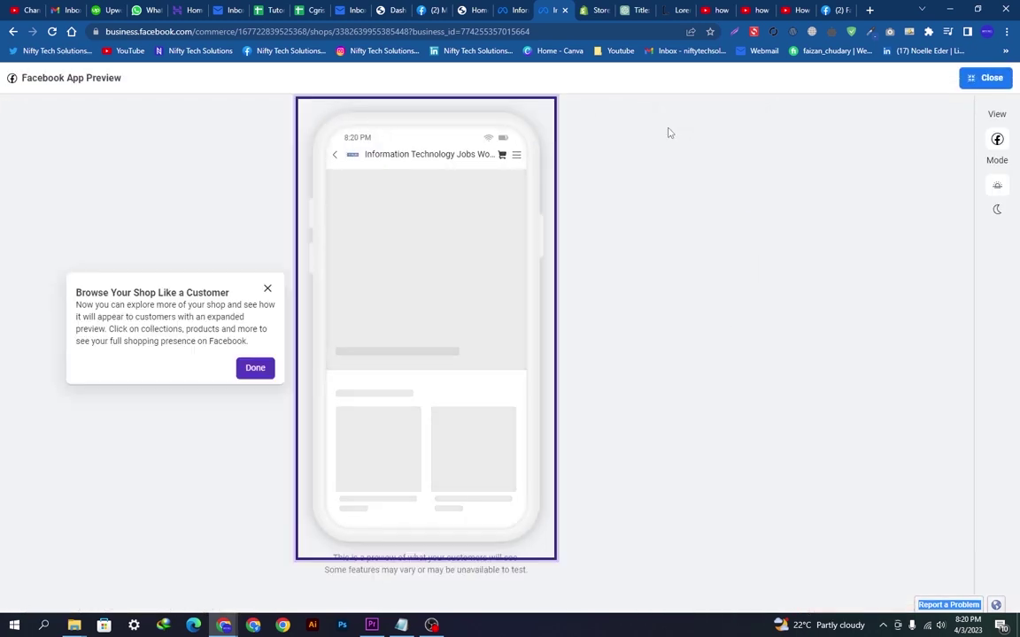
left_click(259, 368)
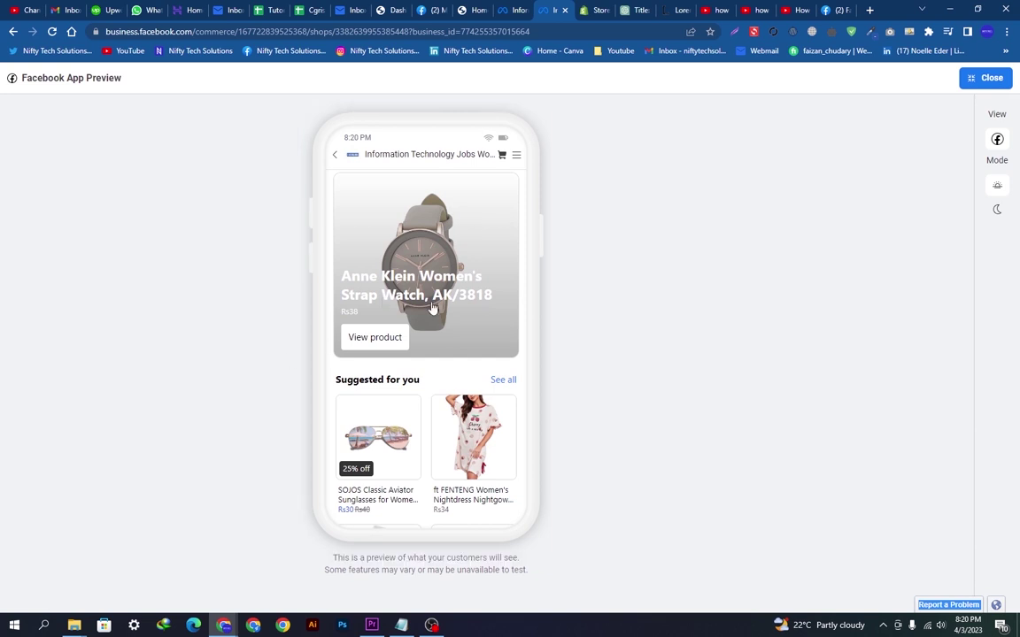
left_click(996, 209)
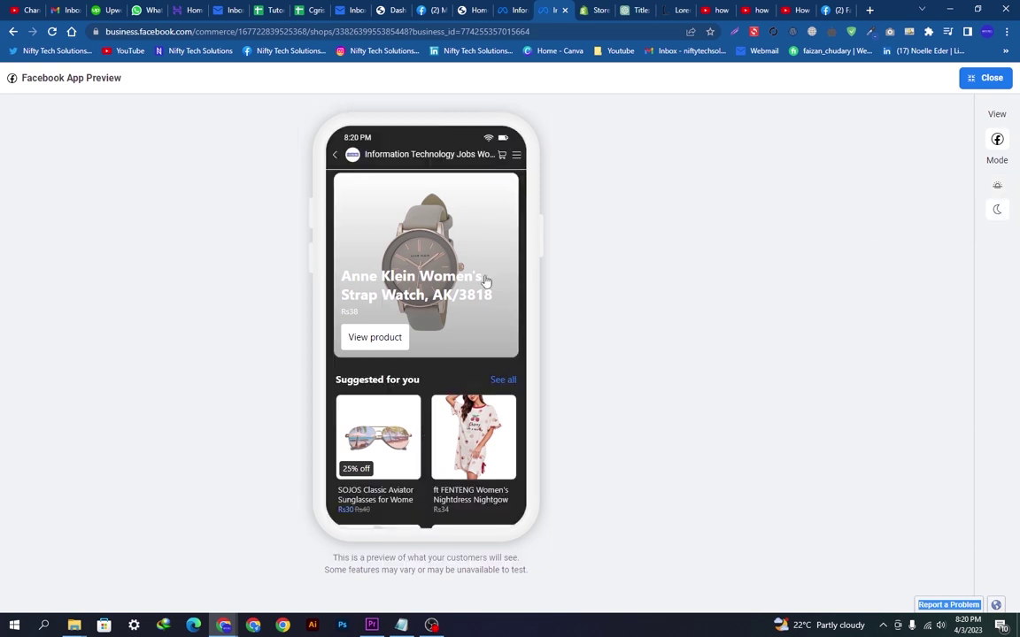
scroll(458, 299, "down", 3)
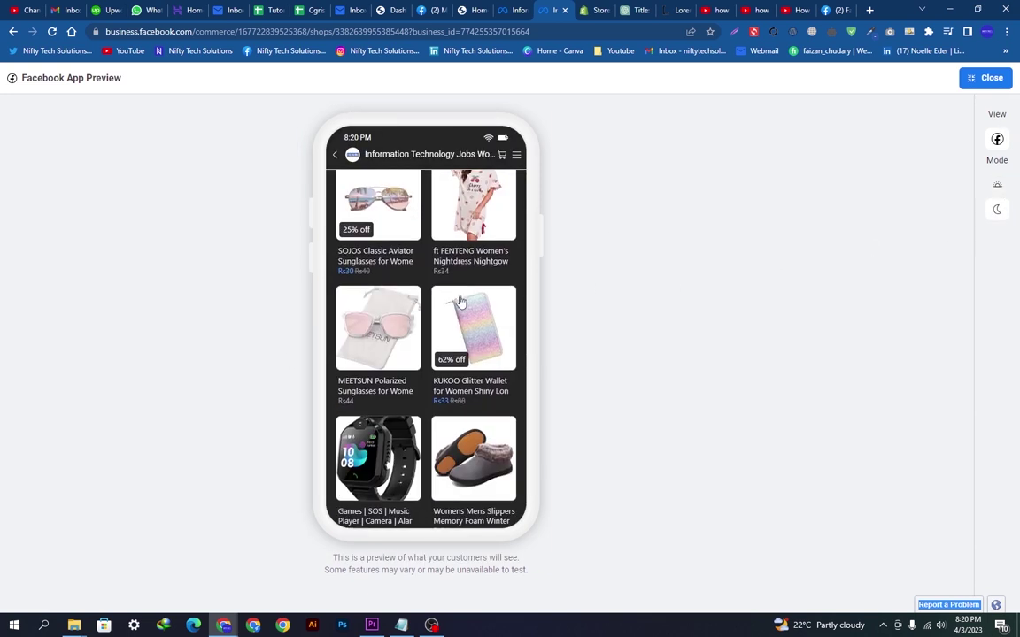
scroll(460, 304, "down", 5)
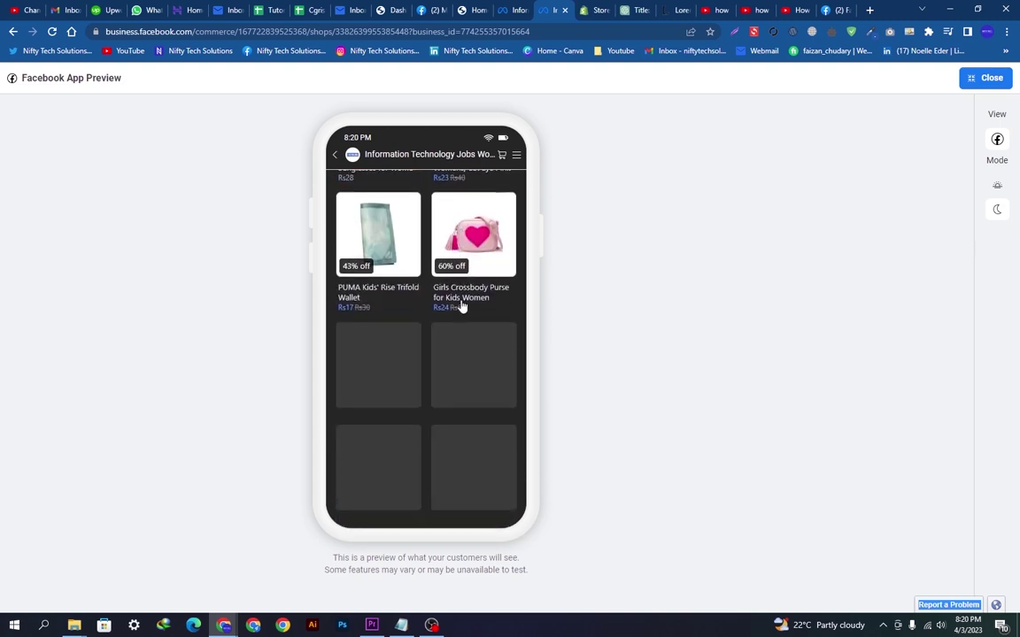
scroll(466, 315, "up", 8)
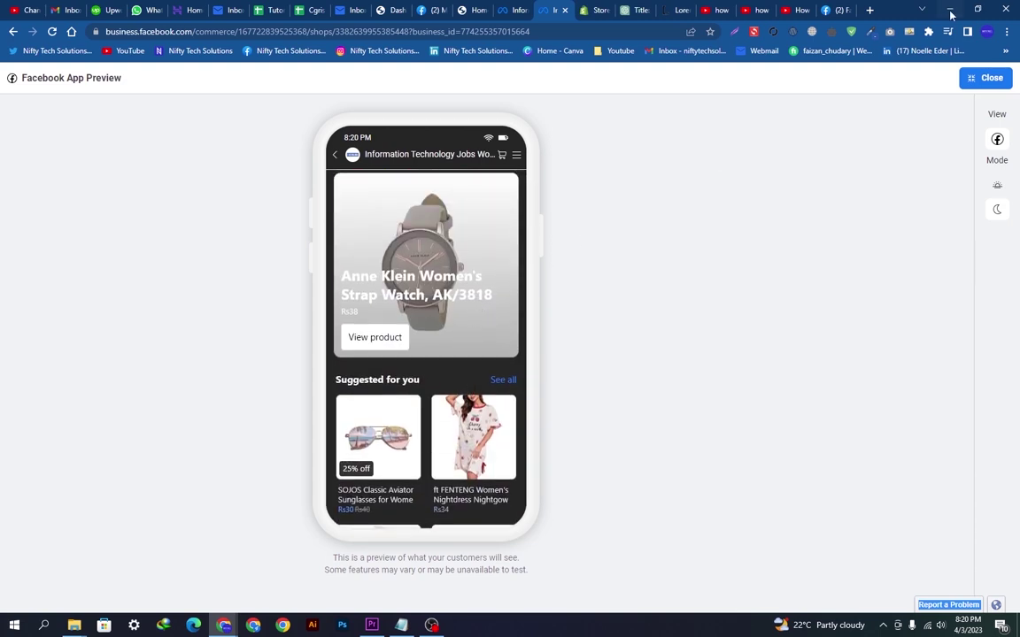
left_click(988, 80)
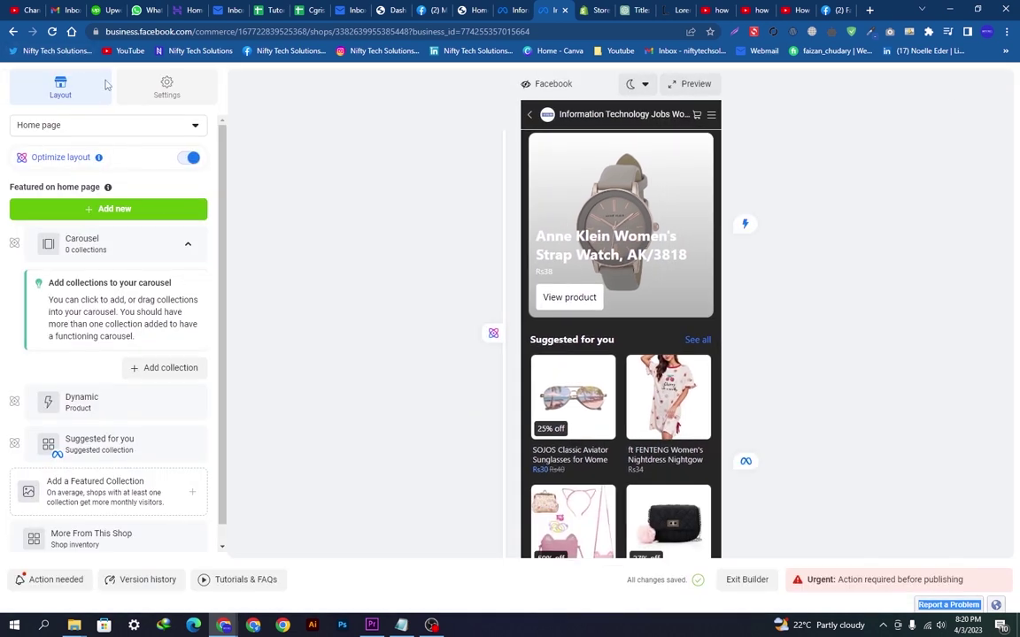
Go back through browser history to the Majestic Clothes Store Shops page
left_click(11, 32)
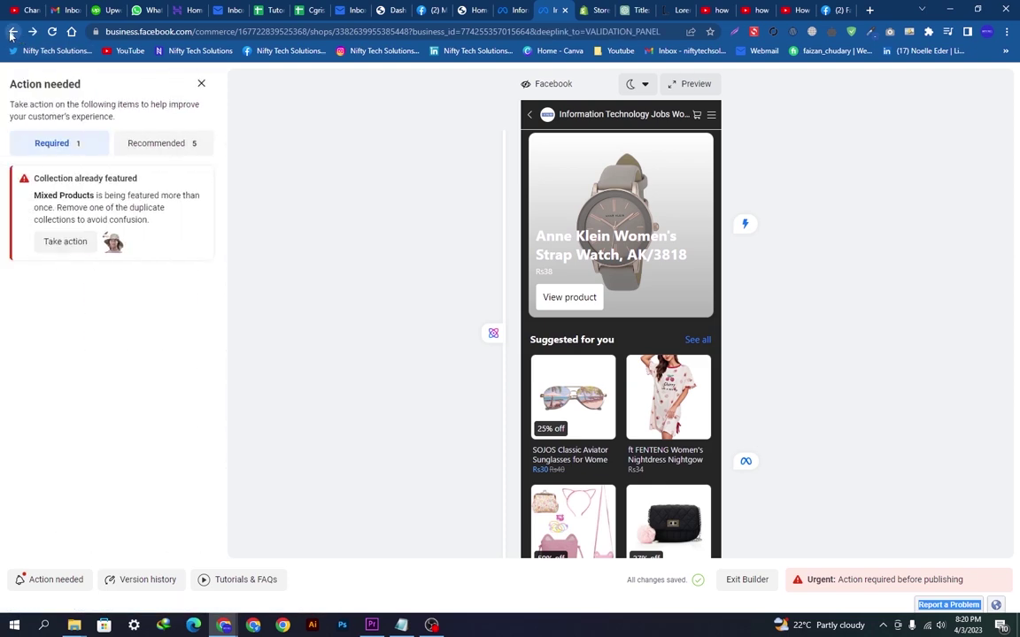
left_click(12, 33)
left_click(11, 33)
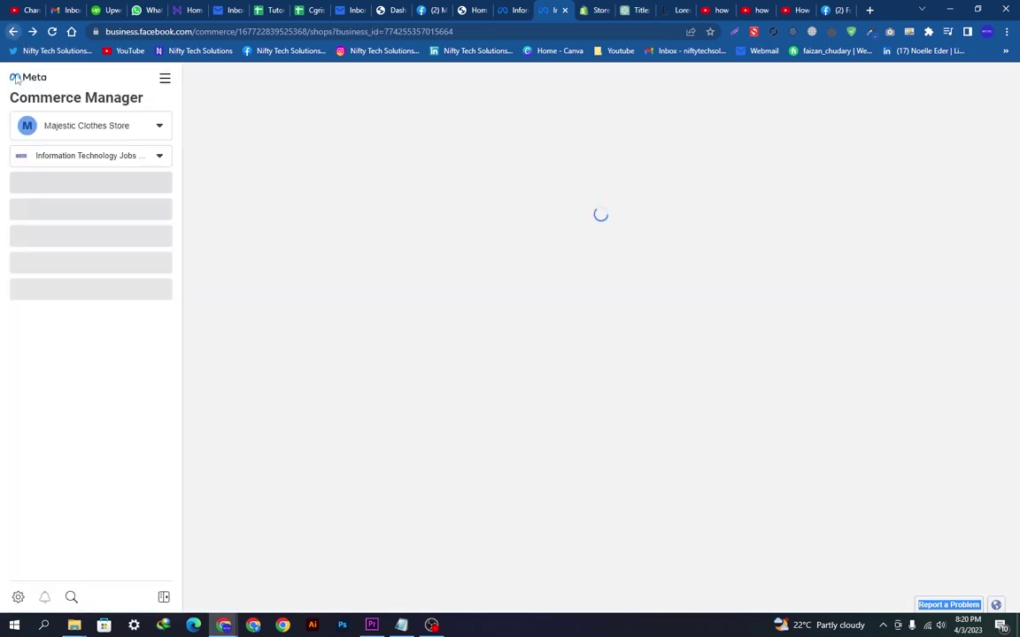